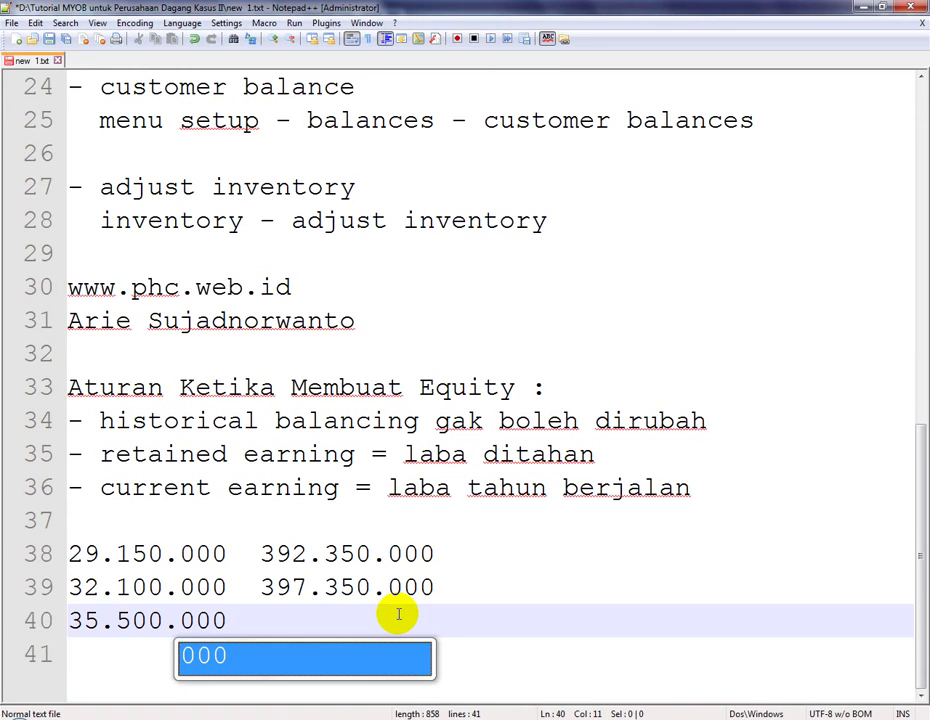
# Step: Add 405.050.000 in the second column beside 35.500.000 on line 40 of the notes
pyautogui.press('Escape')
pyautogui.press('Tab')
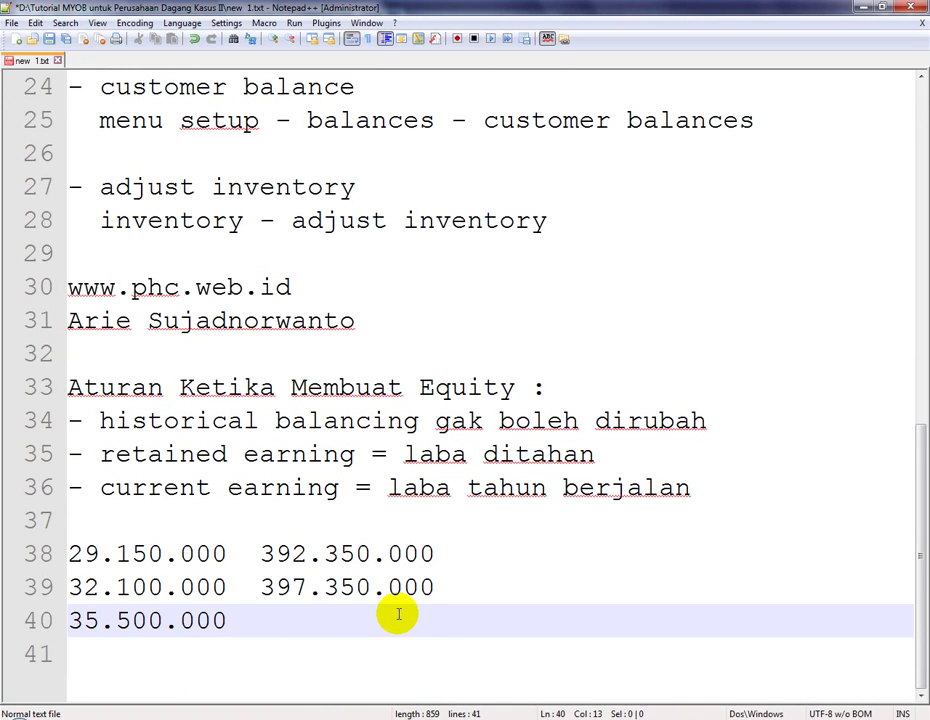
pyautogui.write('405.05')
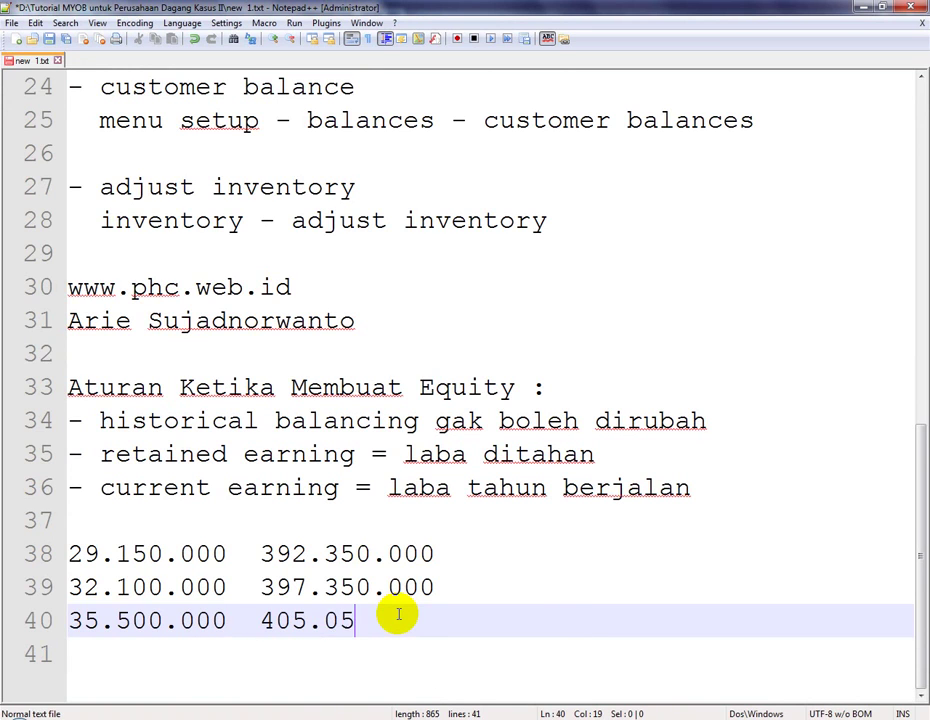
pyautogui.write('0.000')
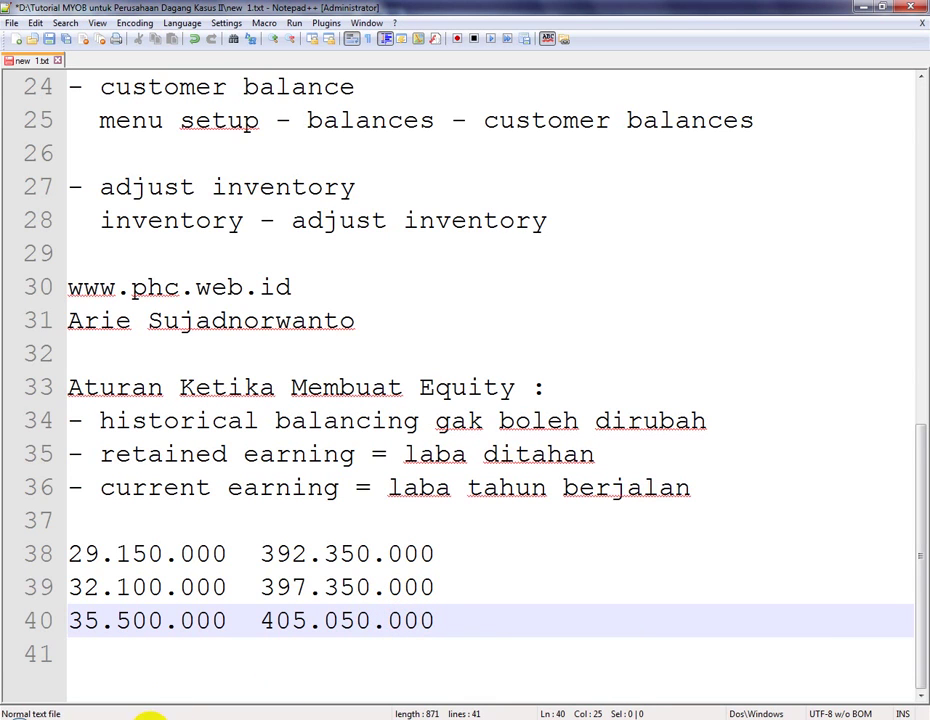
# Step: Switch to MYOB Accounting with the Word transaction list alongside, and replace the Trial Balance report with a new sales invoice
pyautogui.click(95, 718)
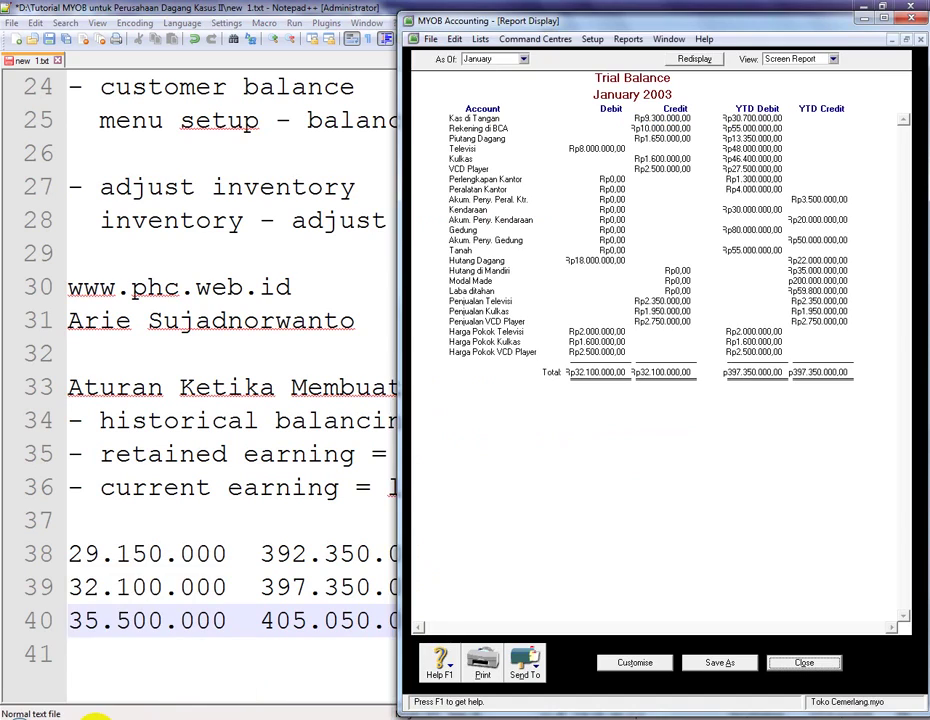
pyautogui.click(95, 716)
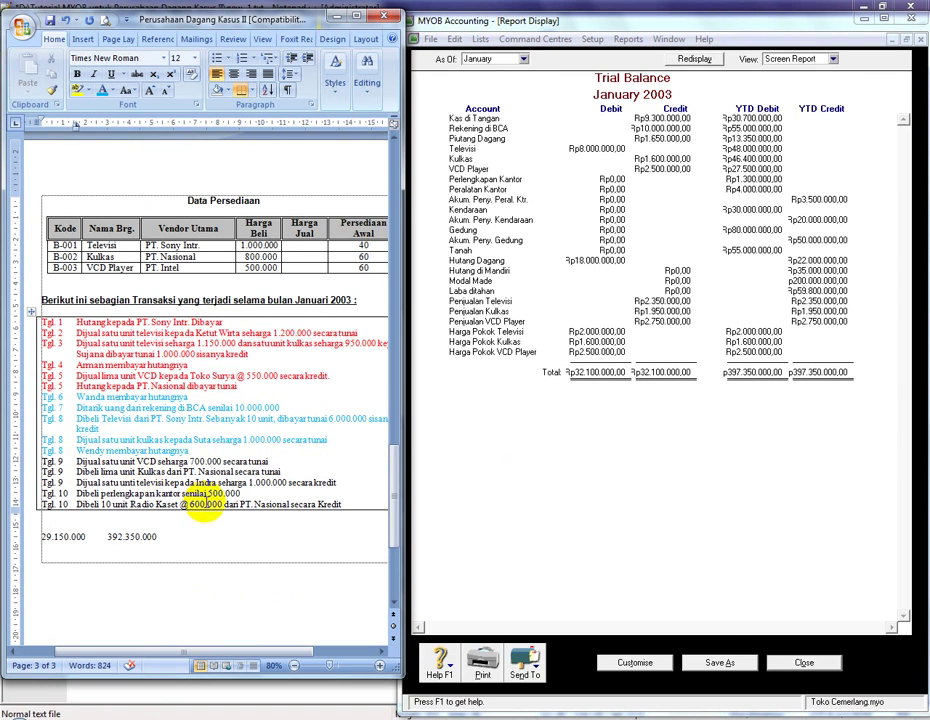
pyautogui.click(804, 663)
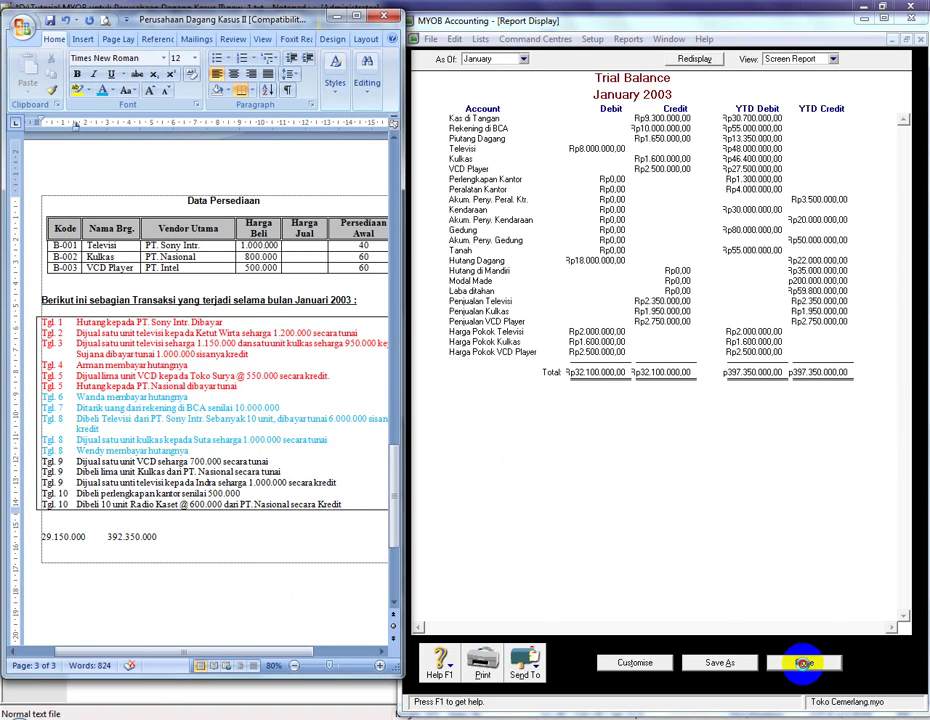
pyautogui.click(773, 678)
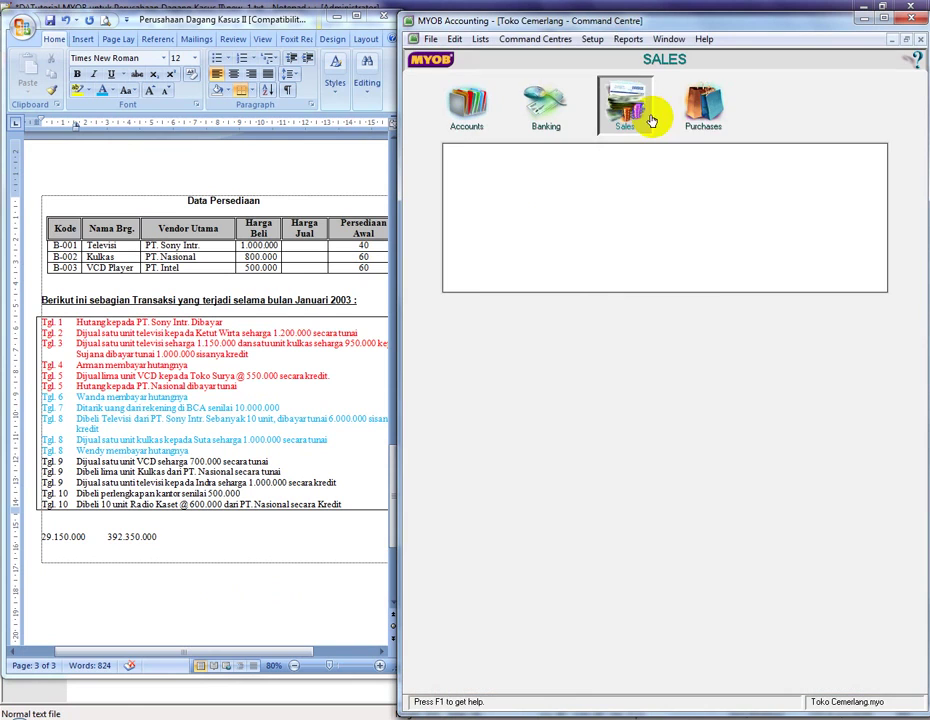
pyautogui.click(665, 196)
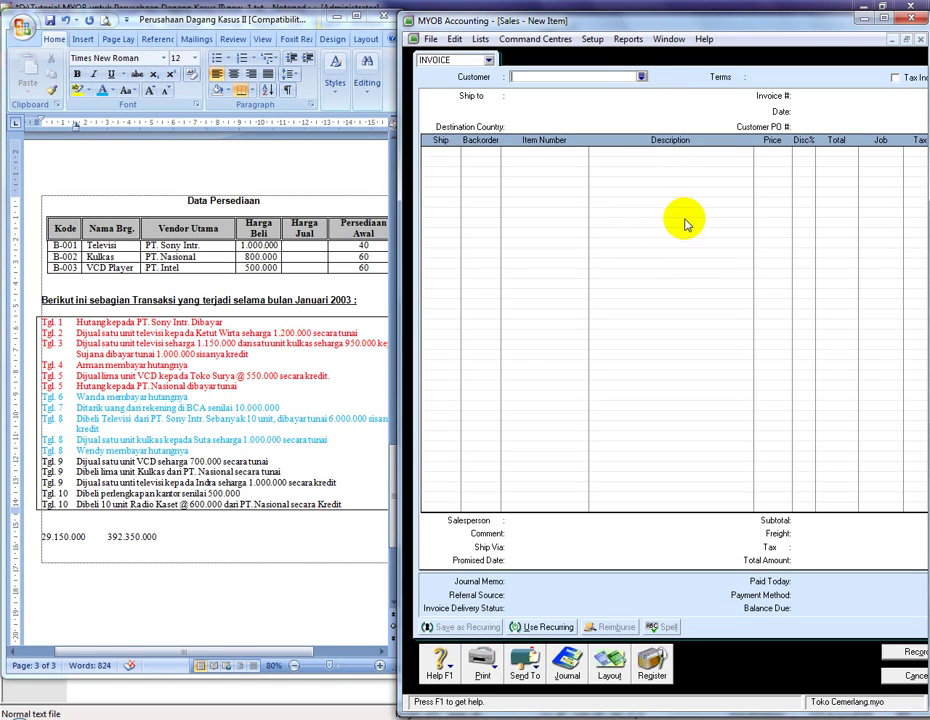
# Step: Add Penjualan Tunai as a new customer through Easy-Add and use it on the sales invoice
pyautogui.click(642, 78)
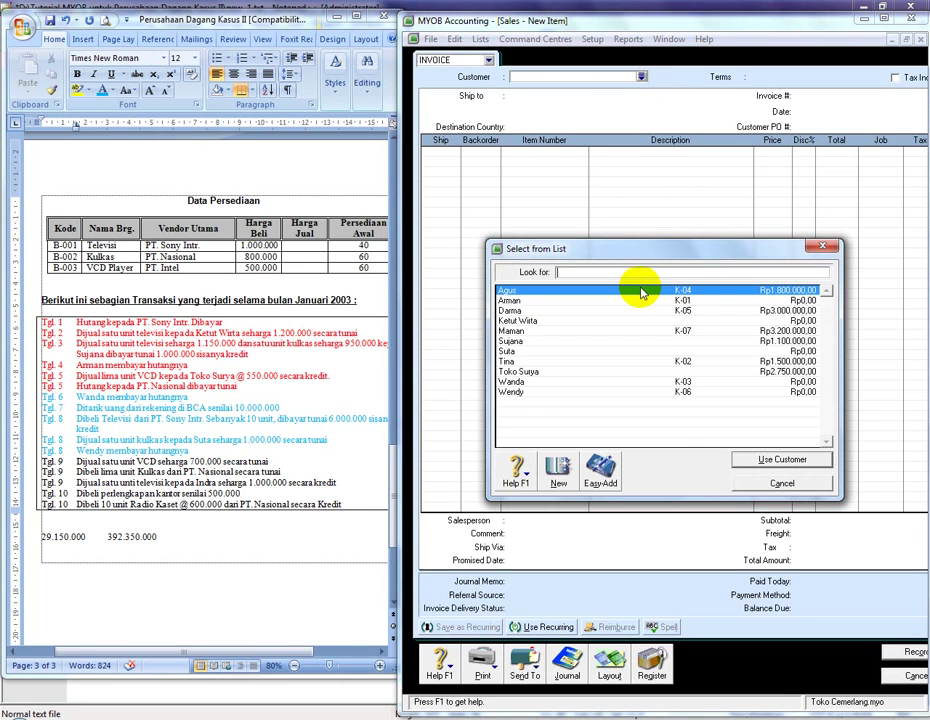
pyautogui.write('Pen')
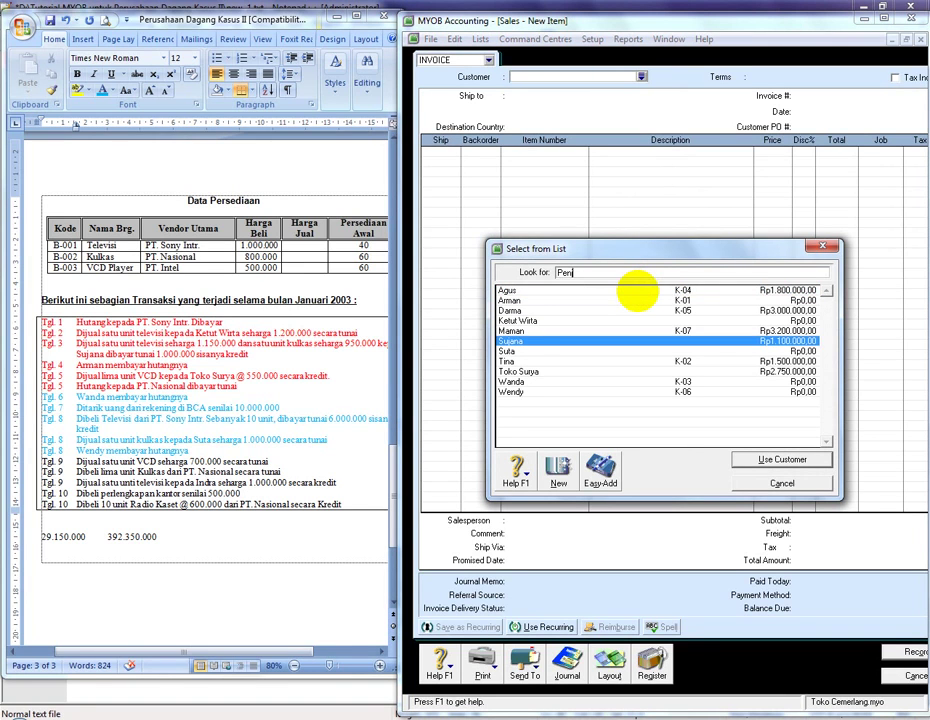
pyautogui.write('jualan Tunai')
pyautogui.click(618, 476)
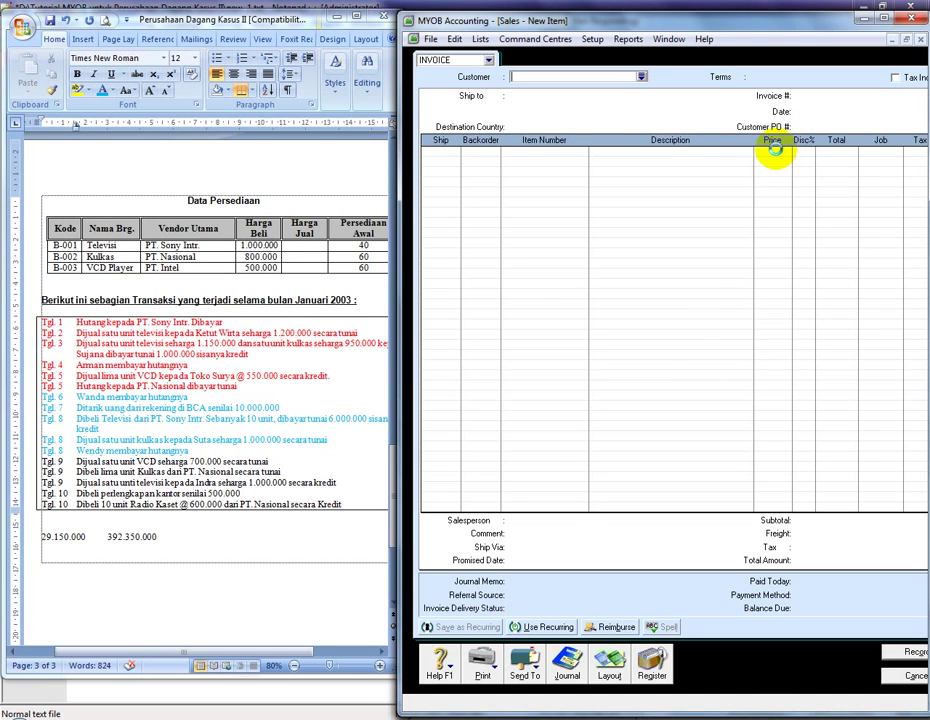
pyautogui.click(604, 79)
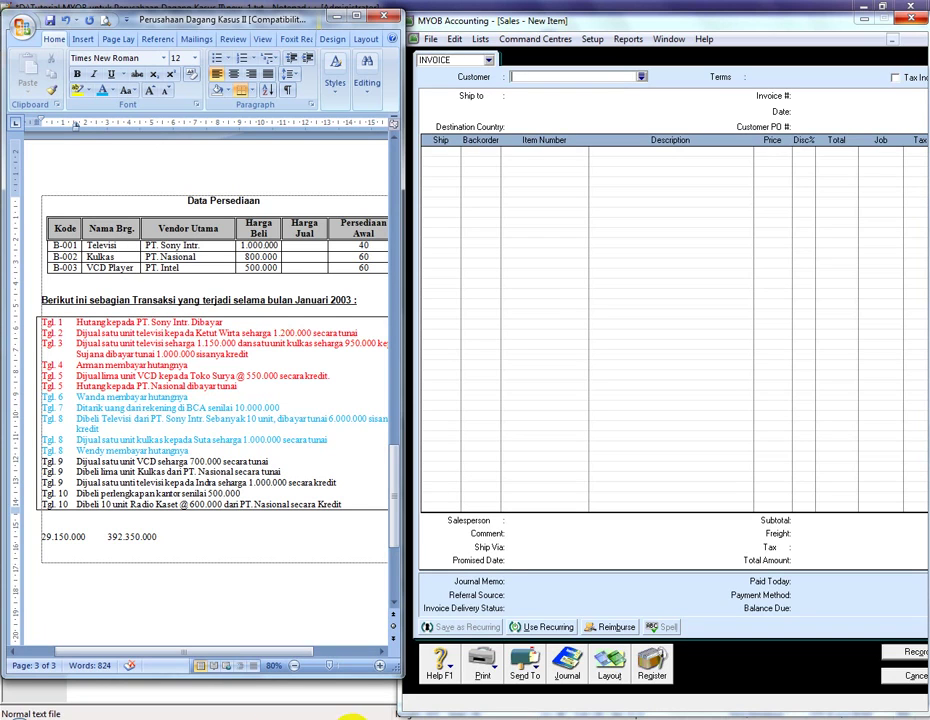
pyautogui.click(860, 147)
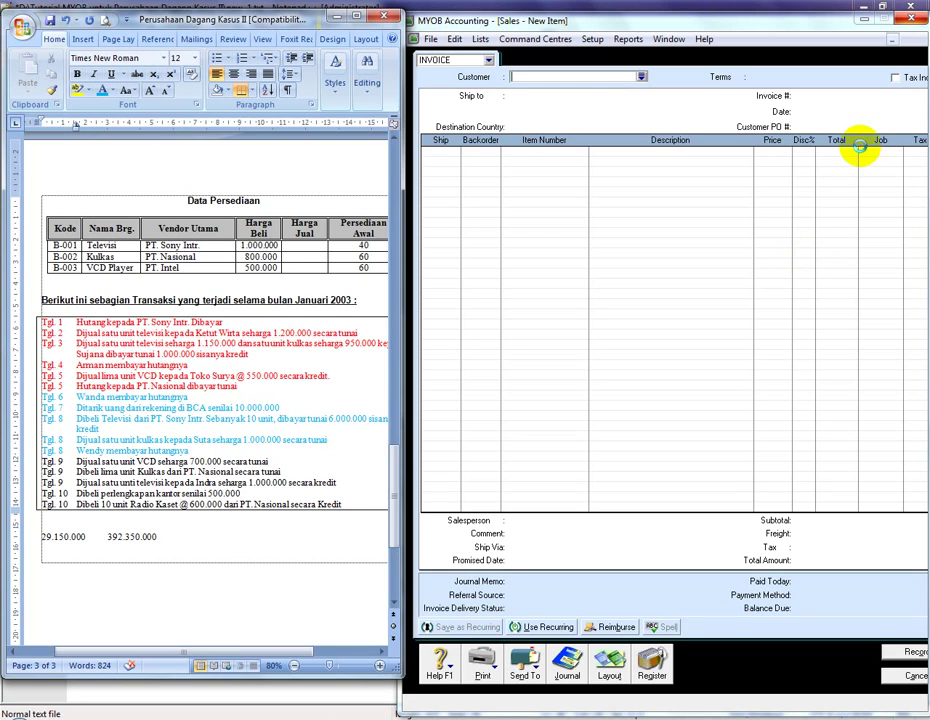
pyautogui.click(825, 118)
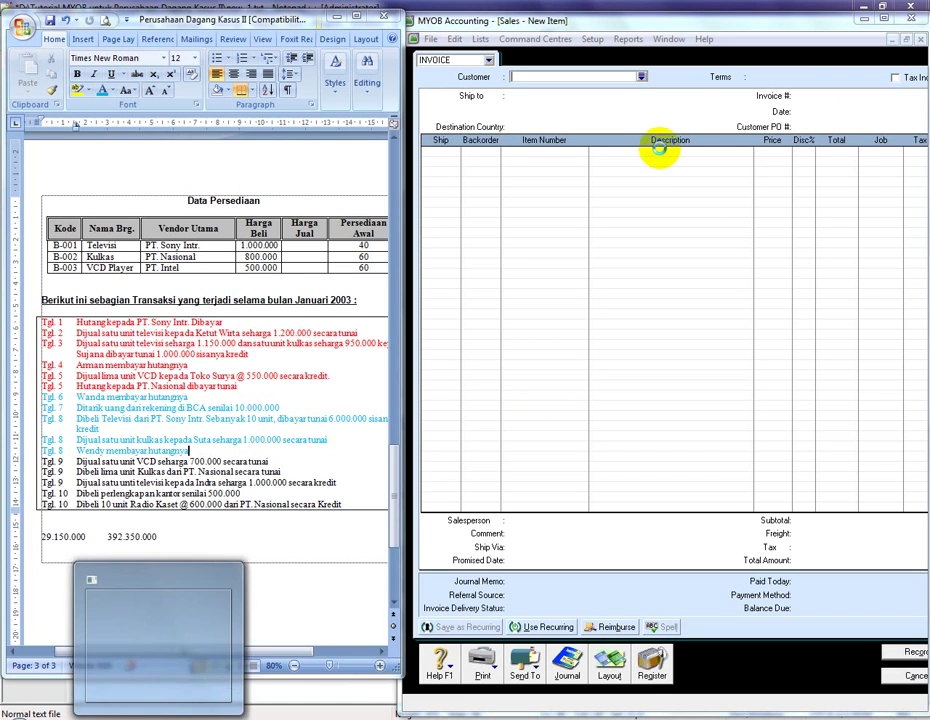
pyautogui.click(624, 432)
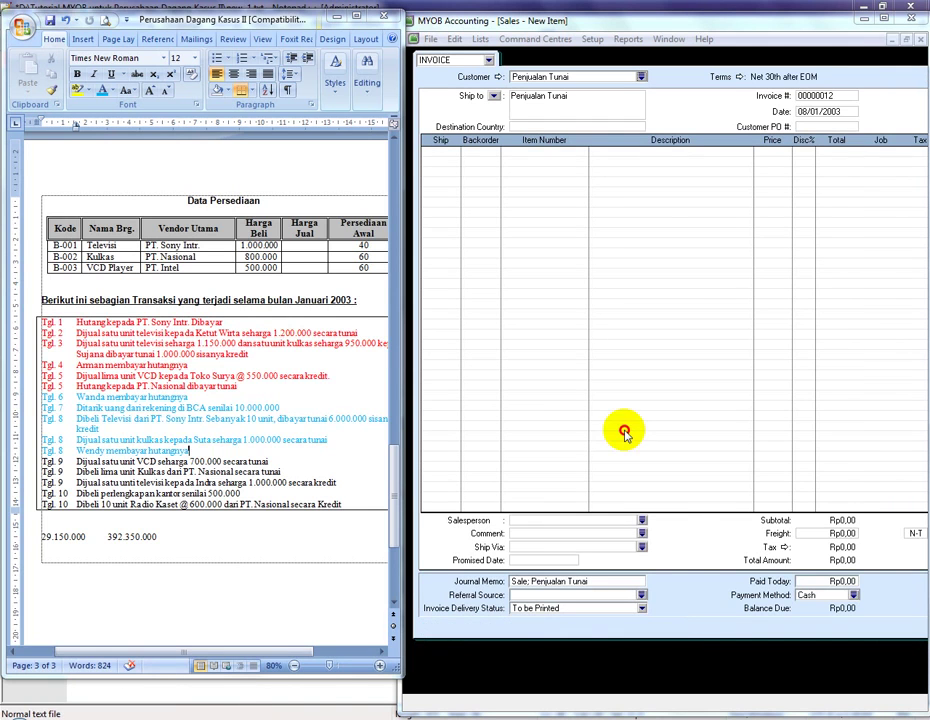
pyautogui.press('super')
pyautogui.press('Escape')
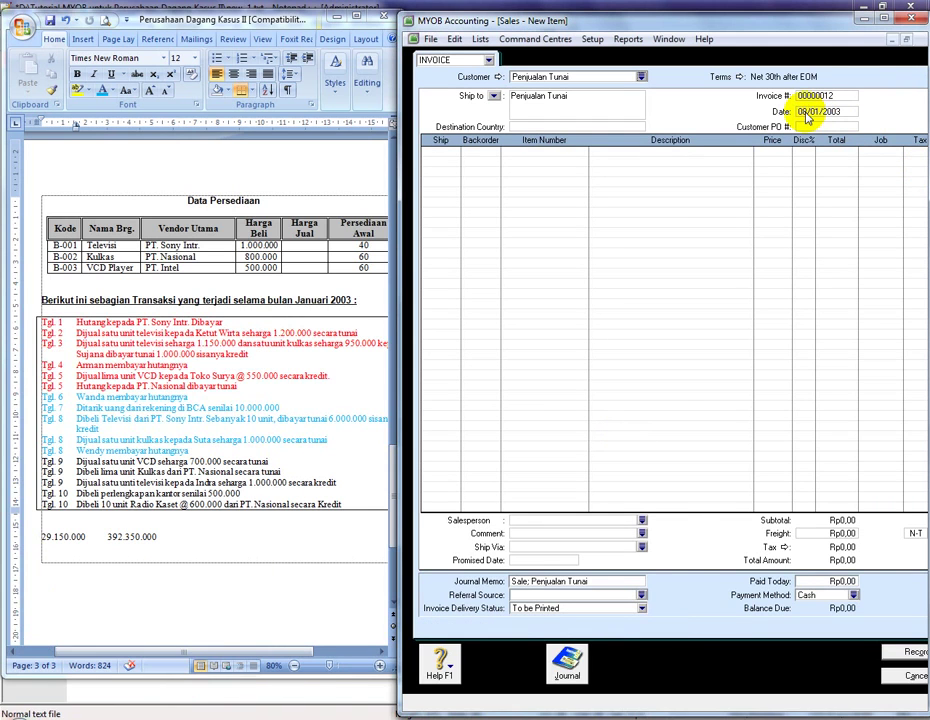
# Step: Date the sales invoice 09/01/2003 and set the first line's ship quantity to 1
pyautogui.click(807, 117)
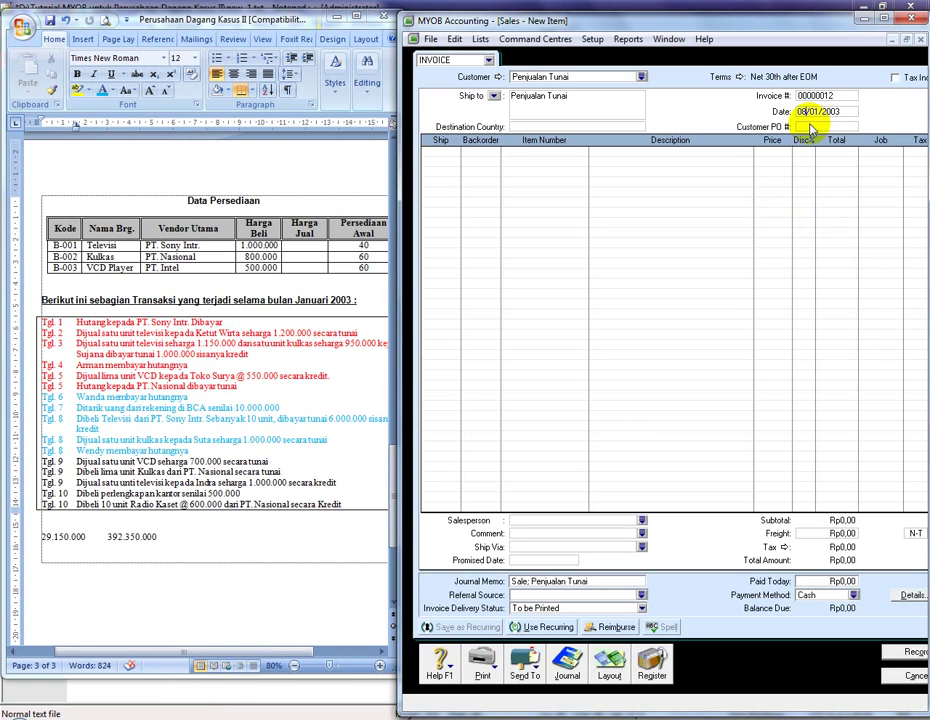
pyautogui.write('09/01/2003')
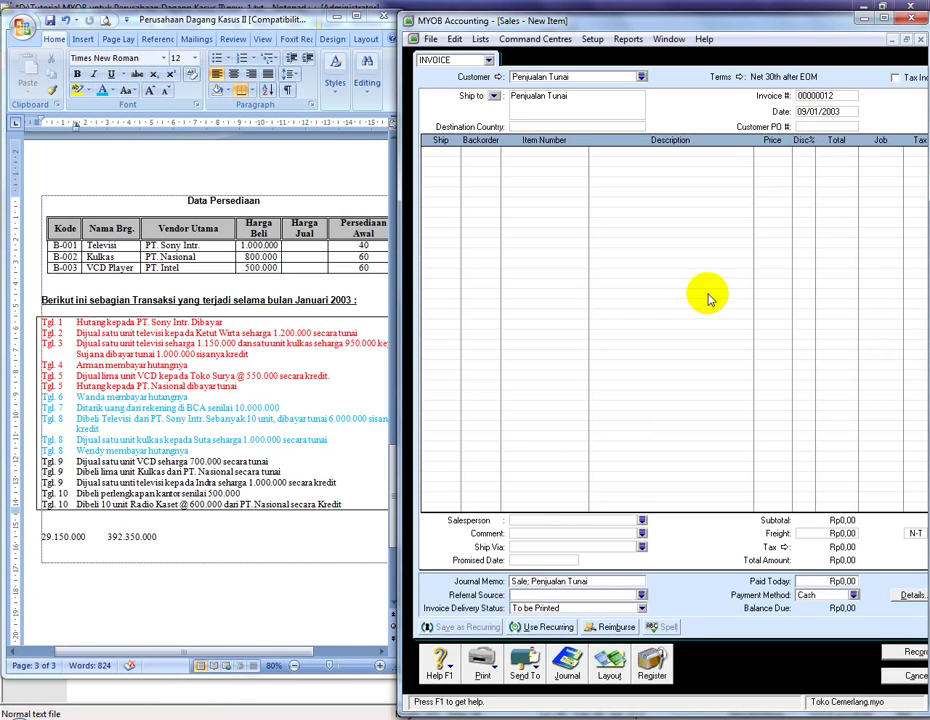
pyautogui.click(442, 157)
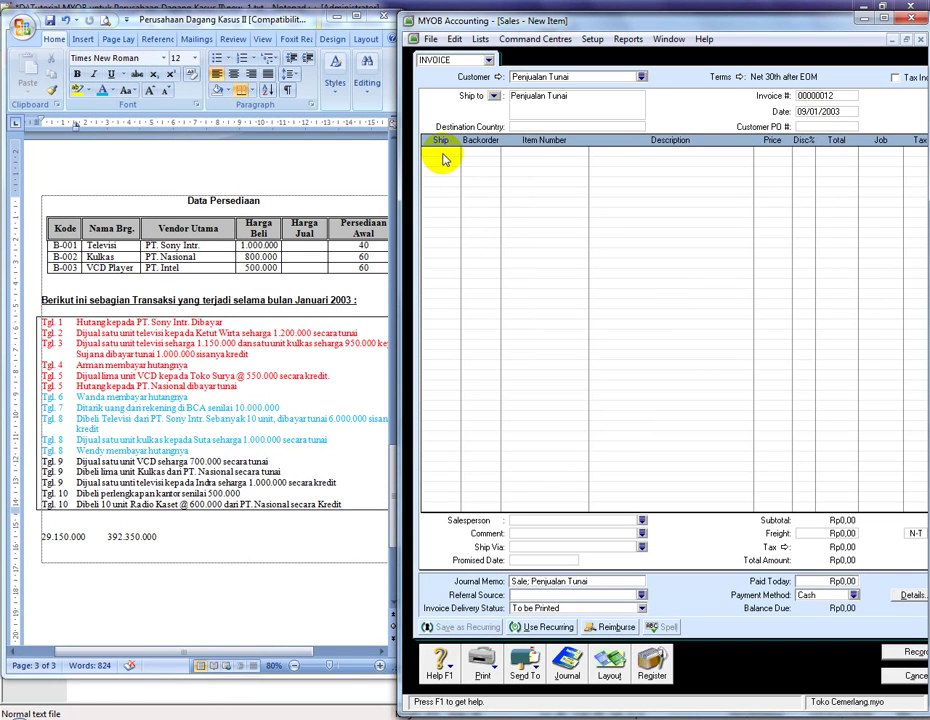
pyautogui.click(443, 155)
pyautogui.write('1')
pyautogui.press('Tab')
pyautogui.press('Tab')
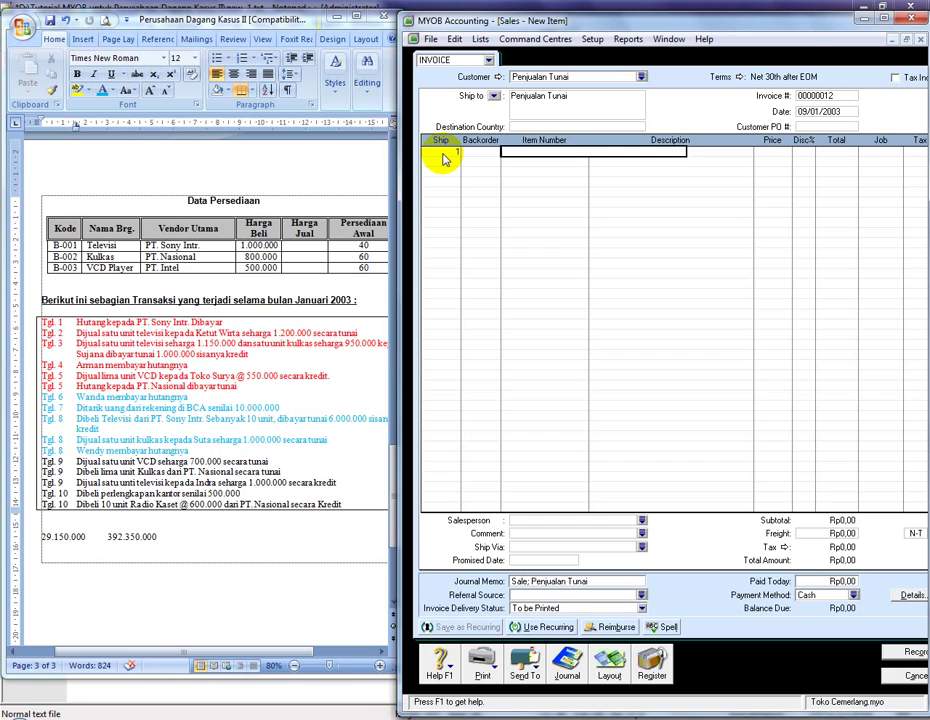
# Step: Put item B-003 VCD Player on the first invoice line at a price of 700000
pyautogui.press('Tab')
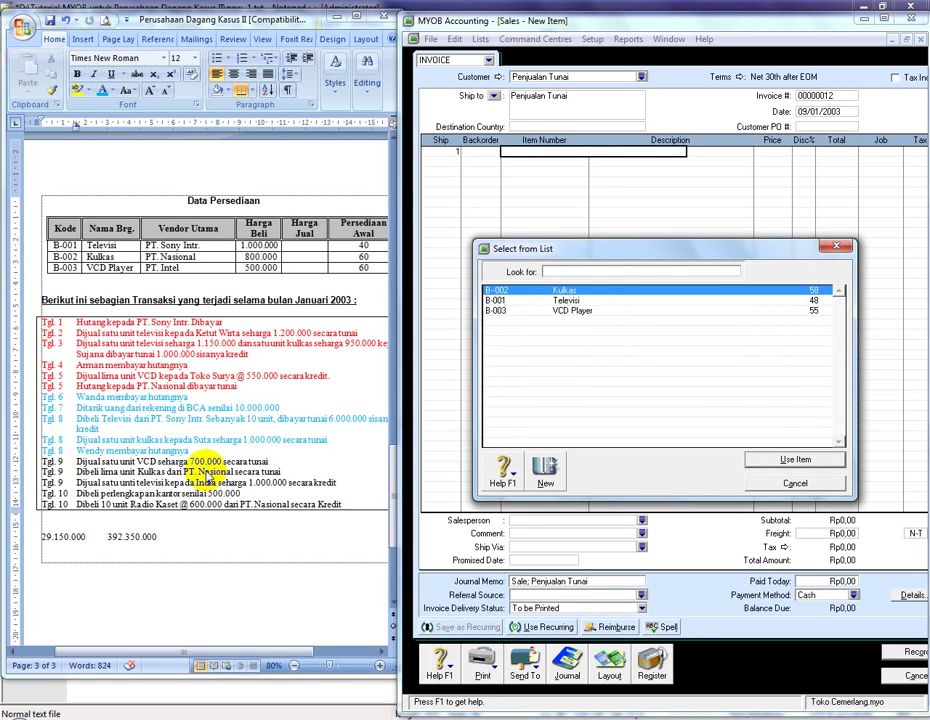
pyautogui.click(540, 311)
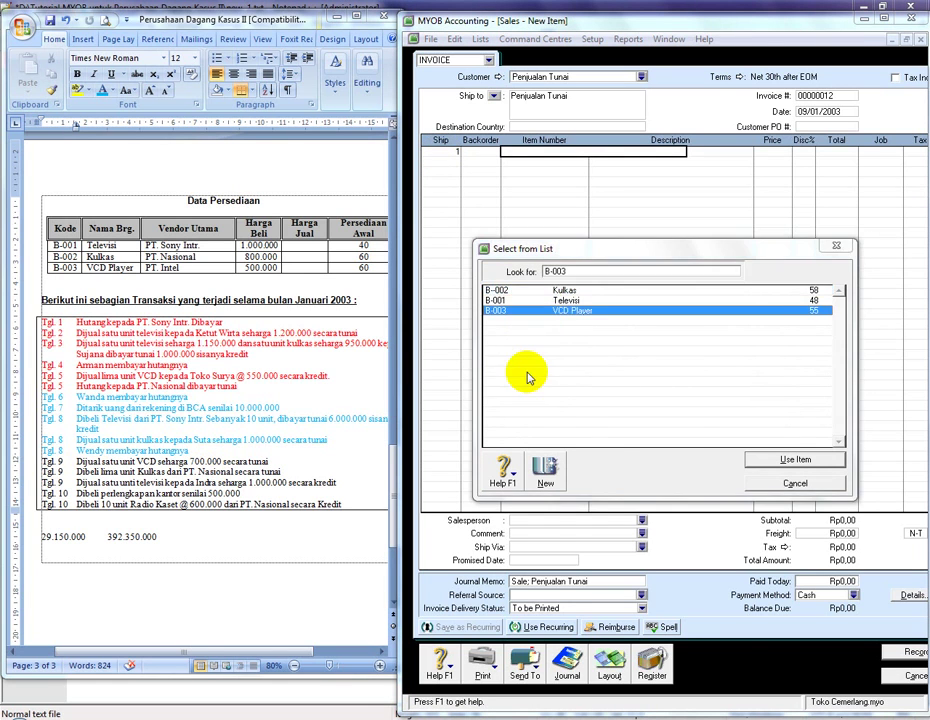
pyautogui.press('Escape')
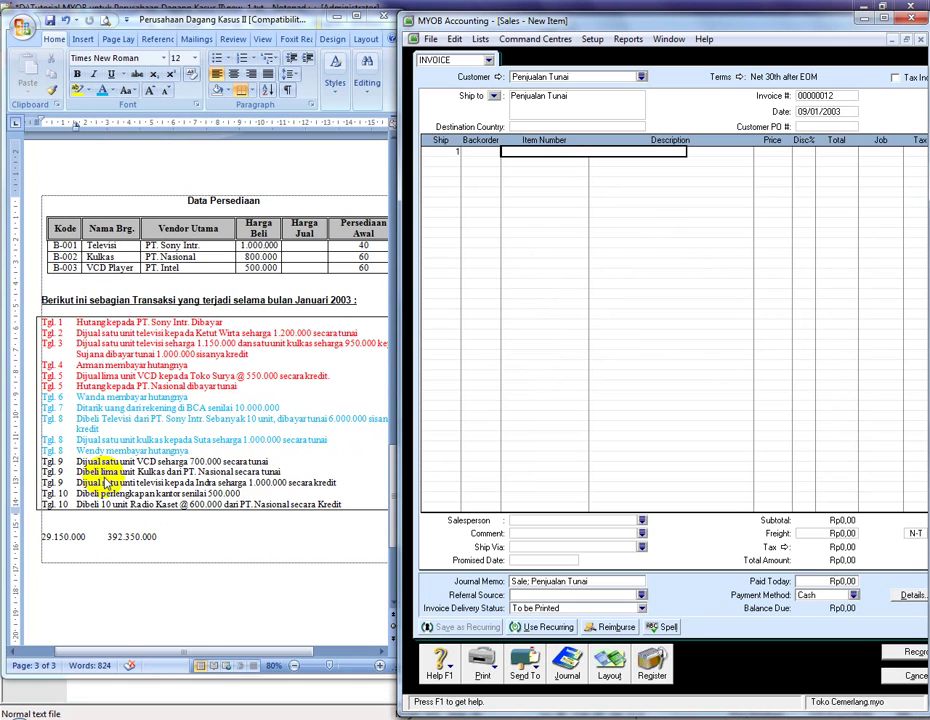
pyautogui.click(668, 670)
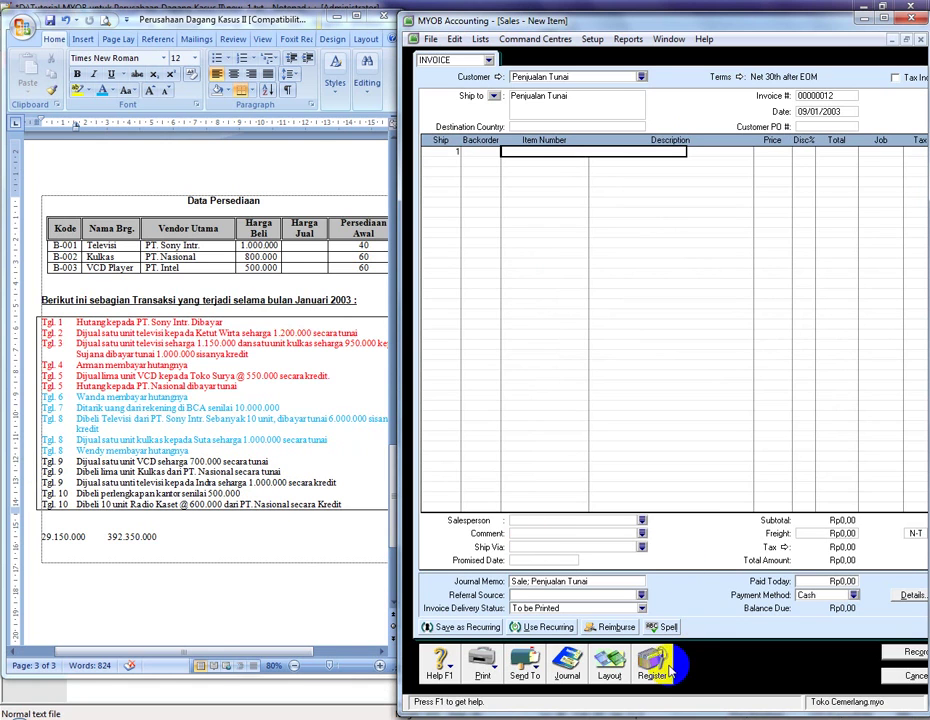
pyautogui.click(567, 203)
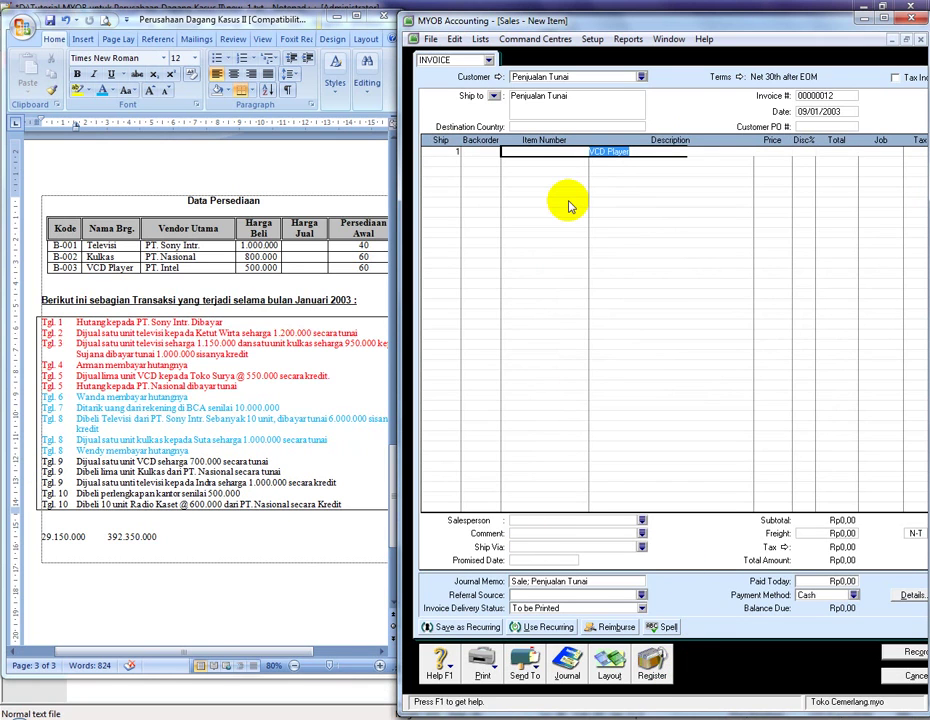
pyautogui.press('Tab')
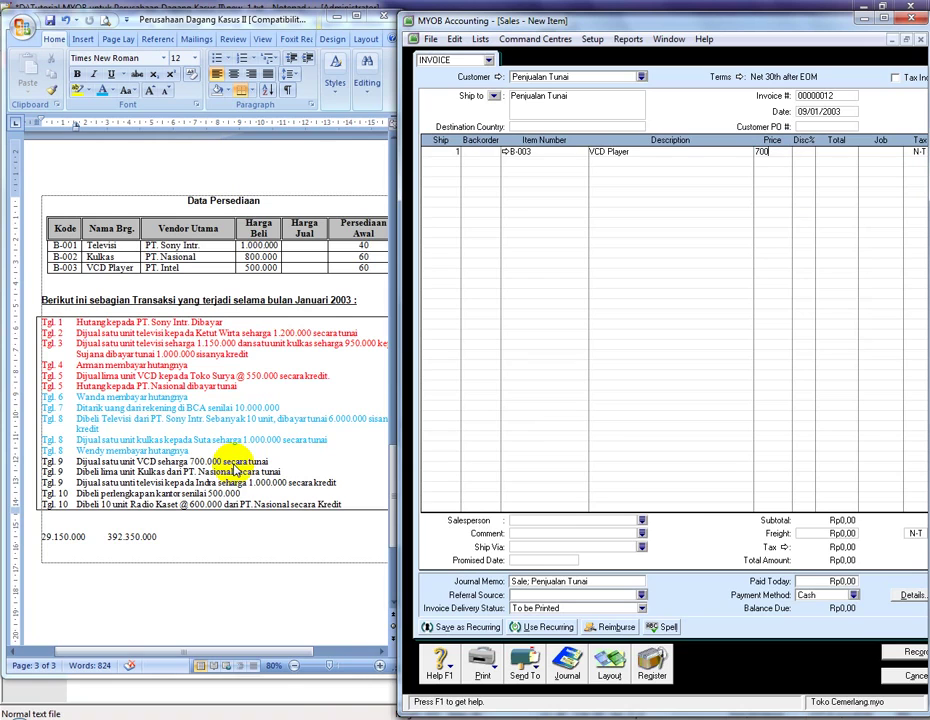
pyautogui.write('700000')
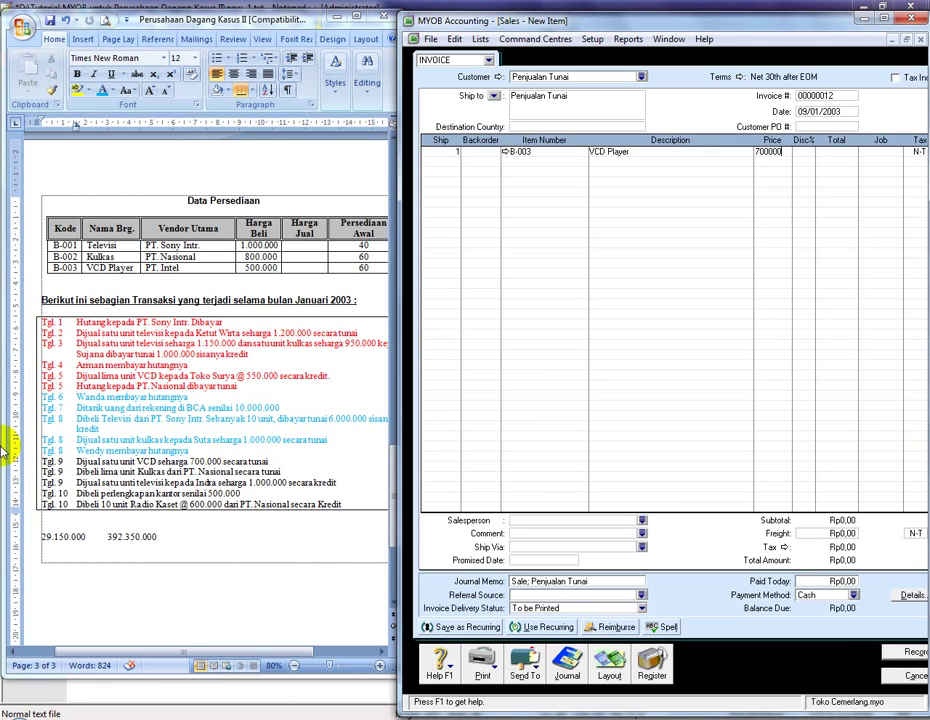
pyautogui.press('Tab')
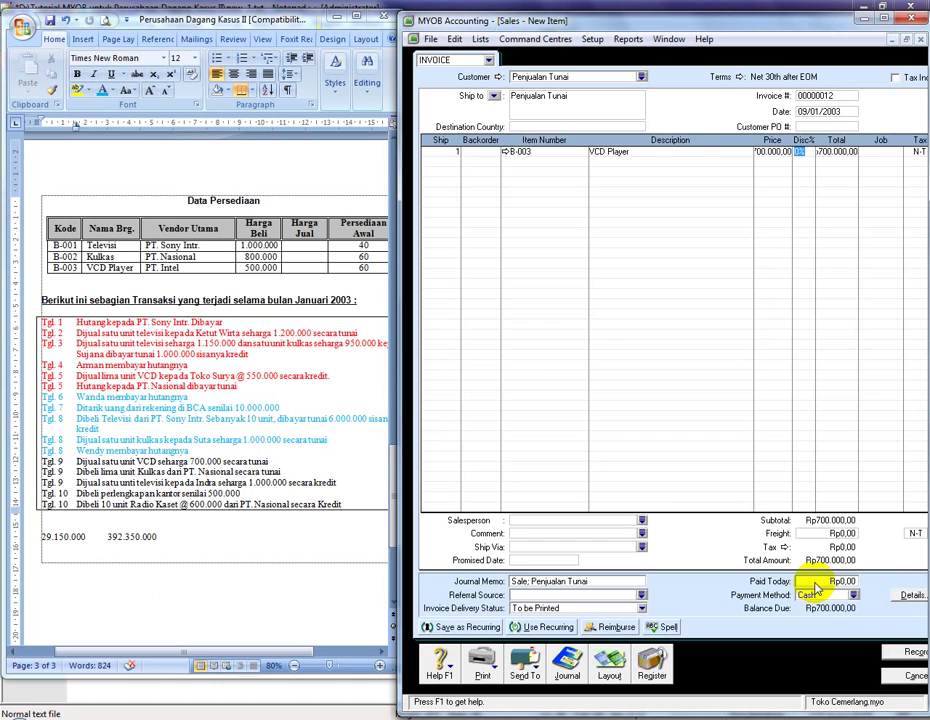
# Step: Enter 700.000 as the amount paid today, then record the cash sale and leave the sales form
pyautogui.click(816, 582)
pyautogui.write('700.000')
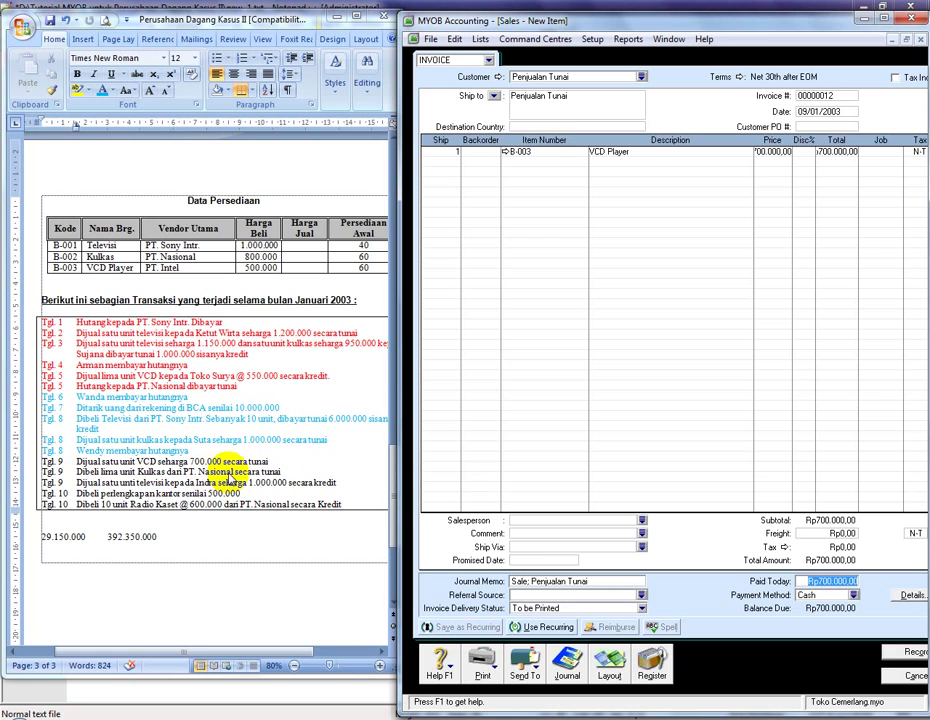
pyautogui.click(913, 652)
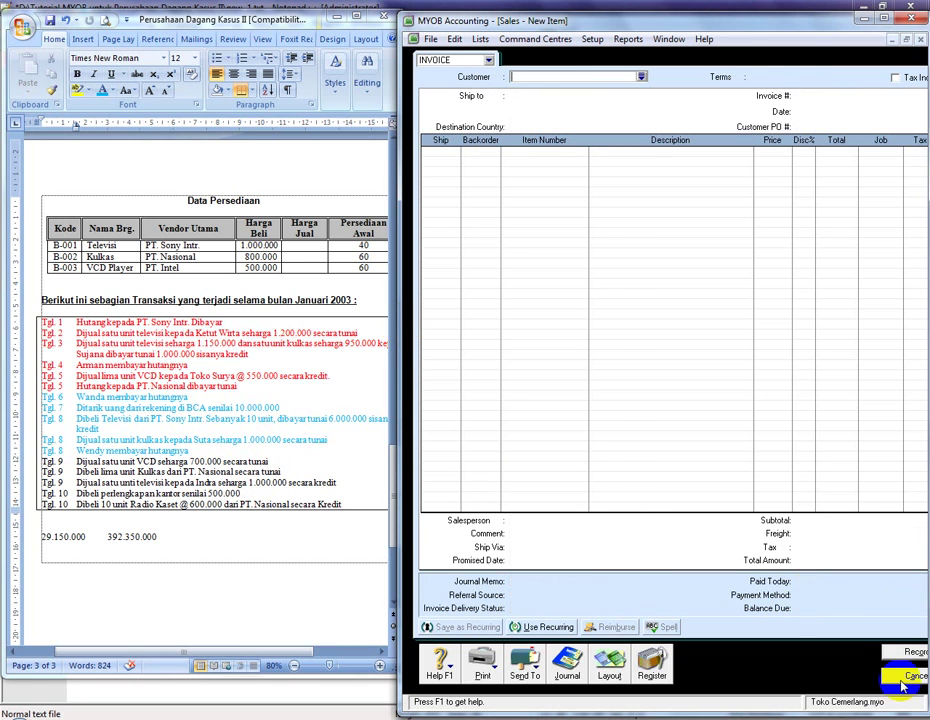
pyautogui.press('Escape')
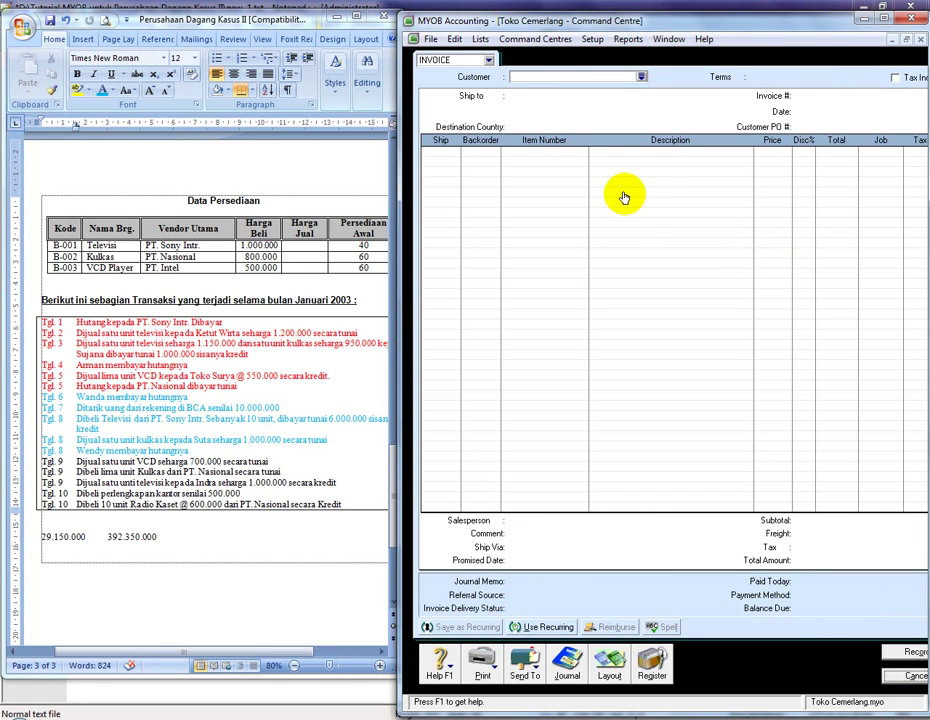
# Step: Start a new purchase bill with PT. Nasional as the supplier
pyautogui.click(703, 105)
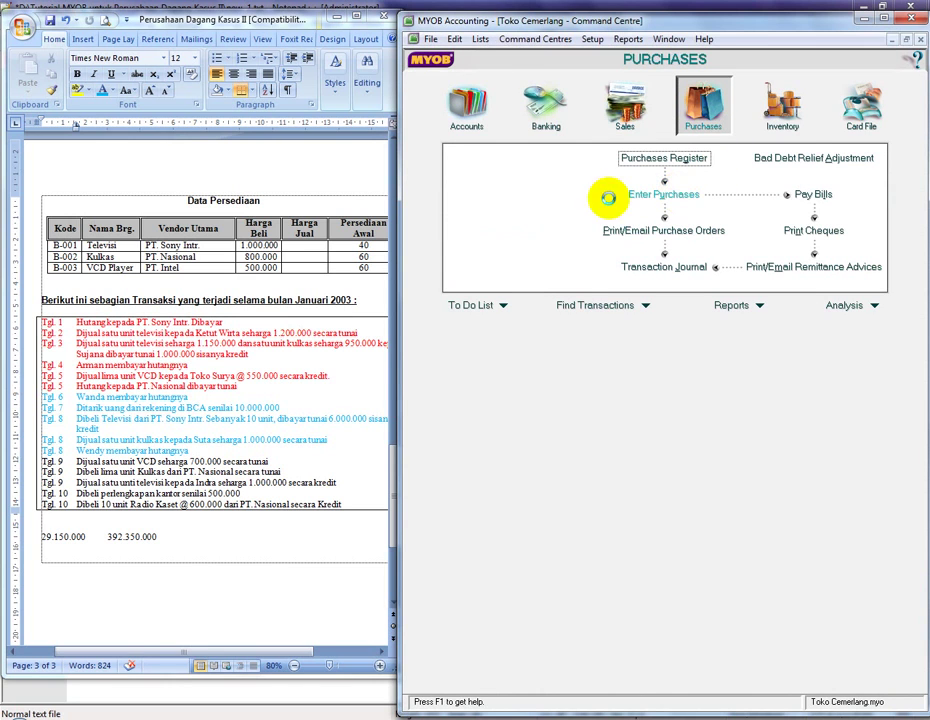
pyautogui.click(604, 195)
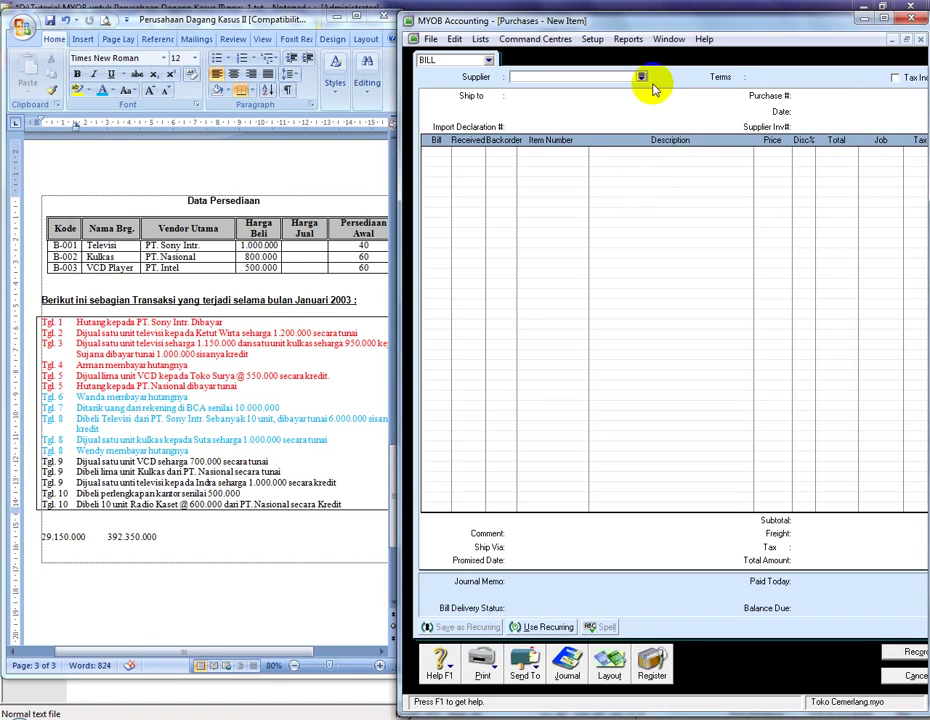
pyautogui.click(640, 78)
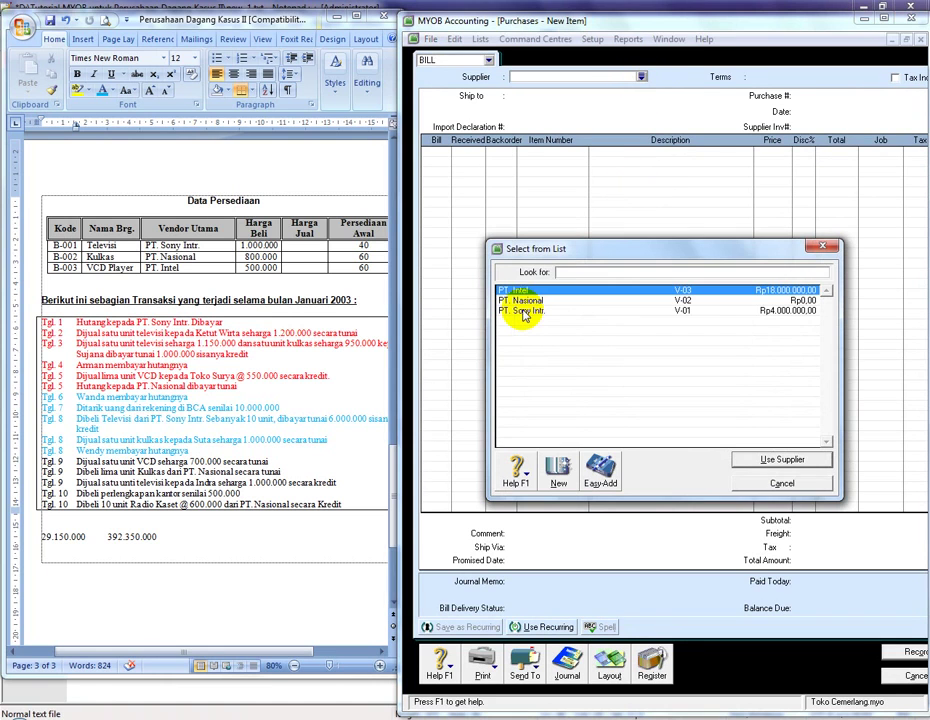
pyautogui.doubleClick(522, 301)
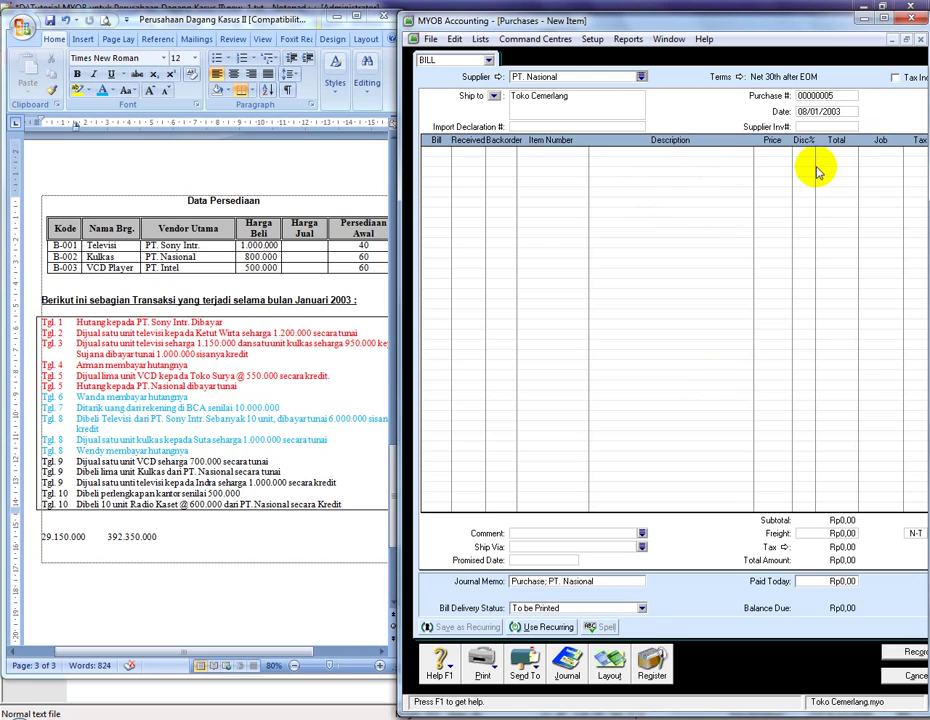
# Step: Date the purchase bill 10/01/2003 and set the first line's bill quantity to 5
pyautogui.click(806, 114)
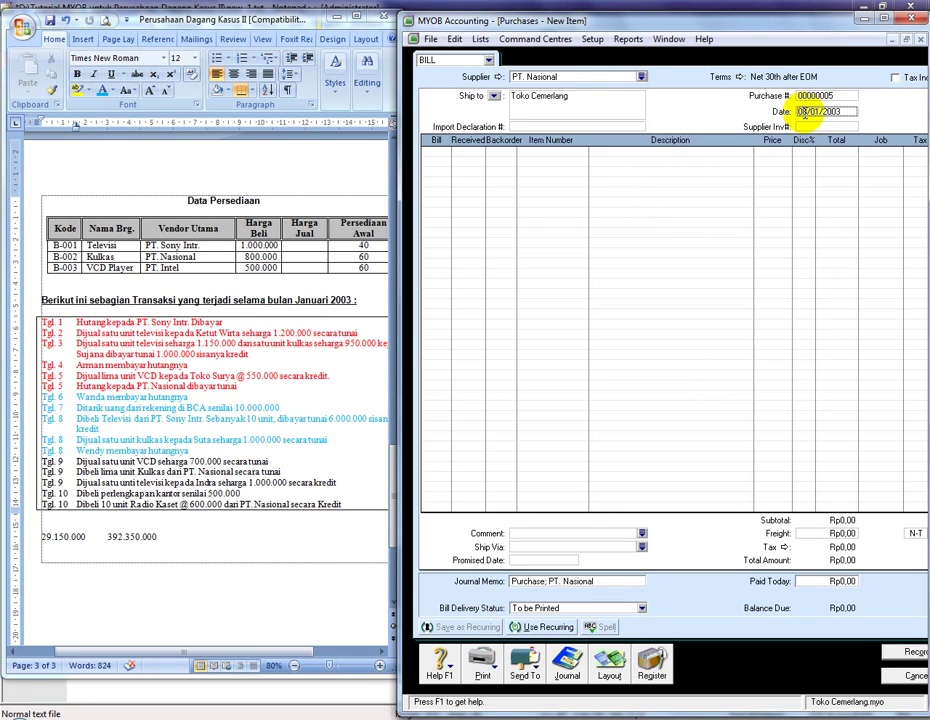
pyautogui.press('BackSpace')
pyautogui.press('BackSpace')
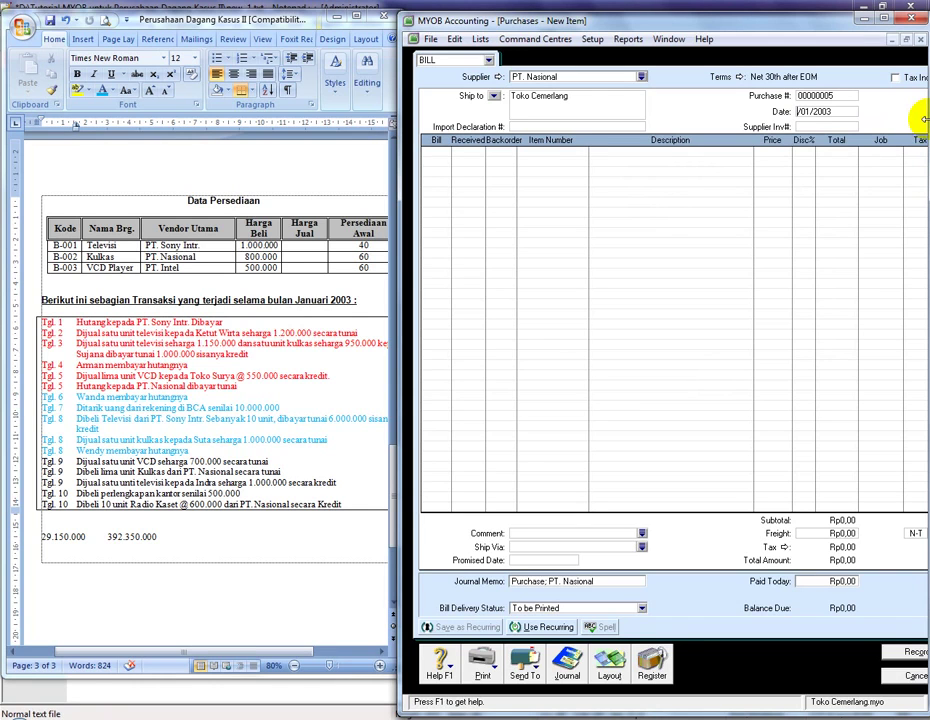
pyautogui.write('10')
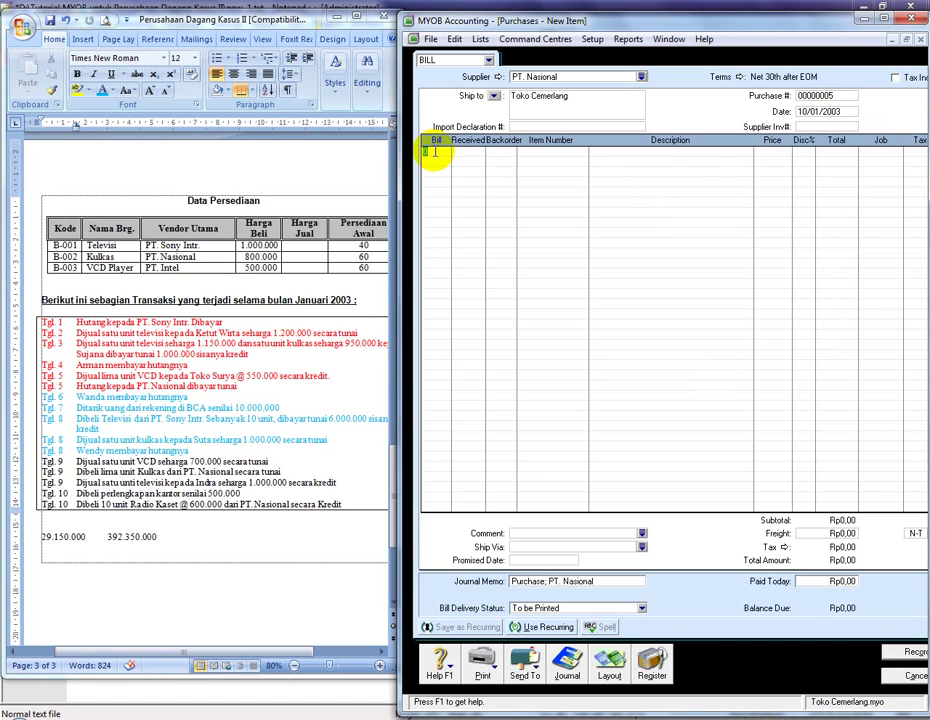
pyautogui.write('5')
pyautogui.press('Tab')
pyautogui.press('Tab')
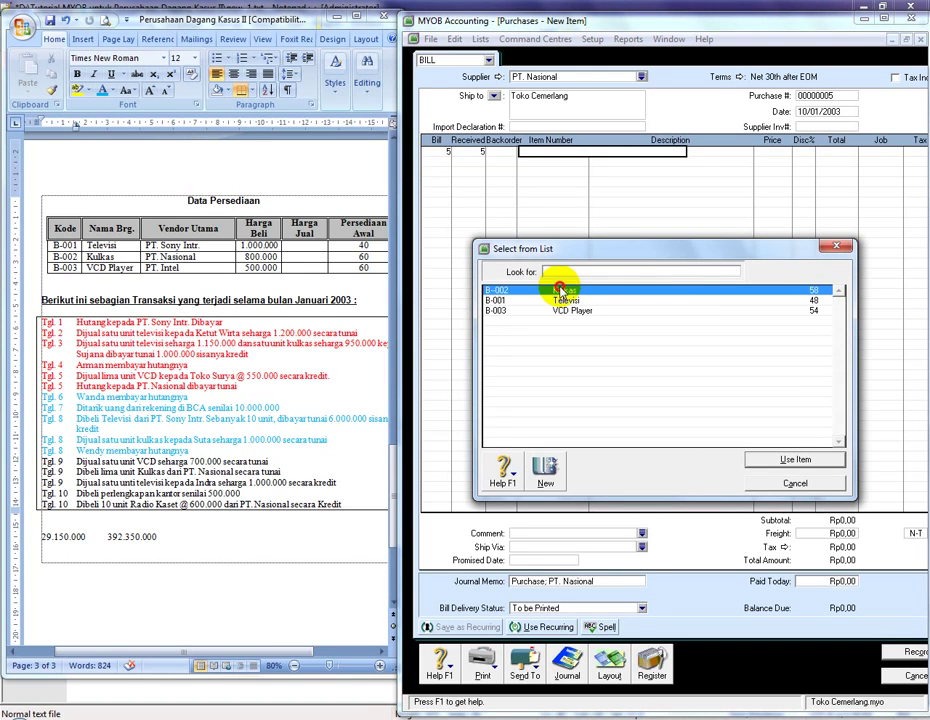
# Step: Put item B-002 Kulkas on the first bill line at a price of 800000
pyautogui.click(565, 295)
pyautogui.press('Escape')
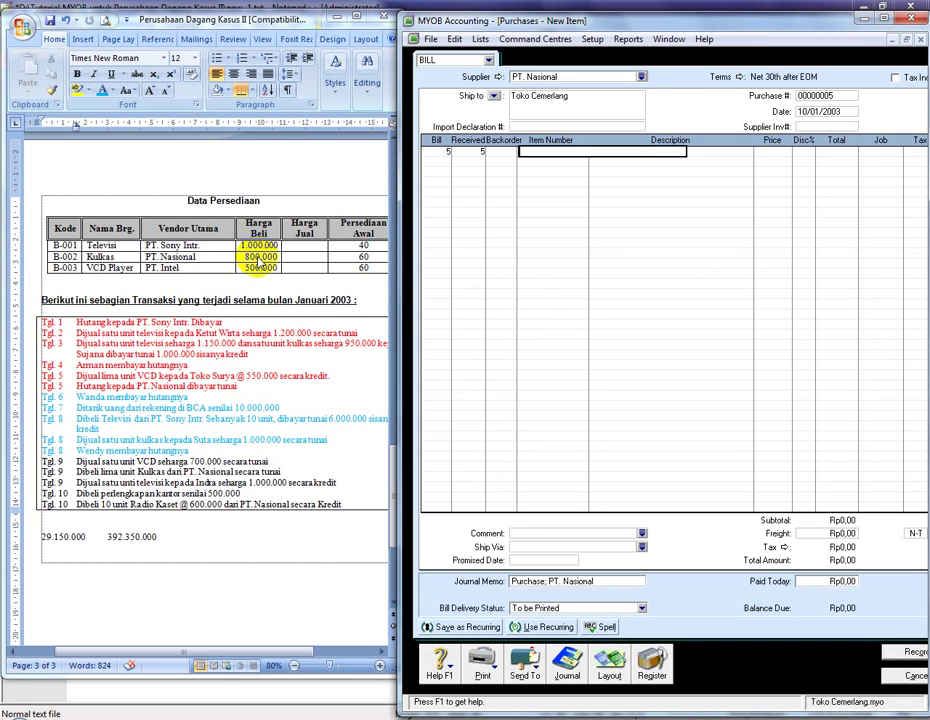
pyautogui.write('Kulkas')
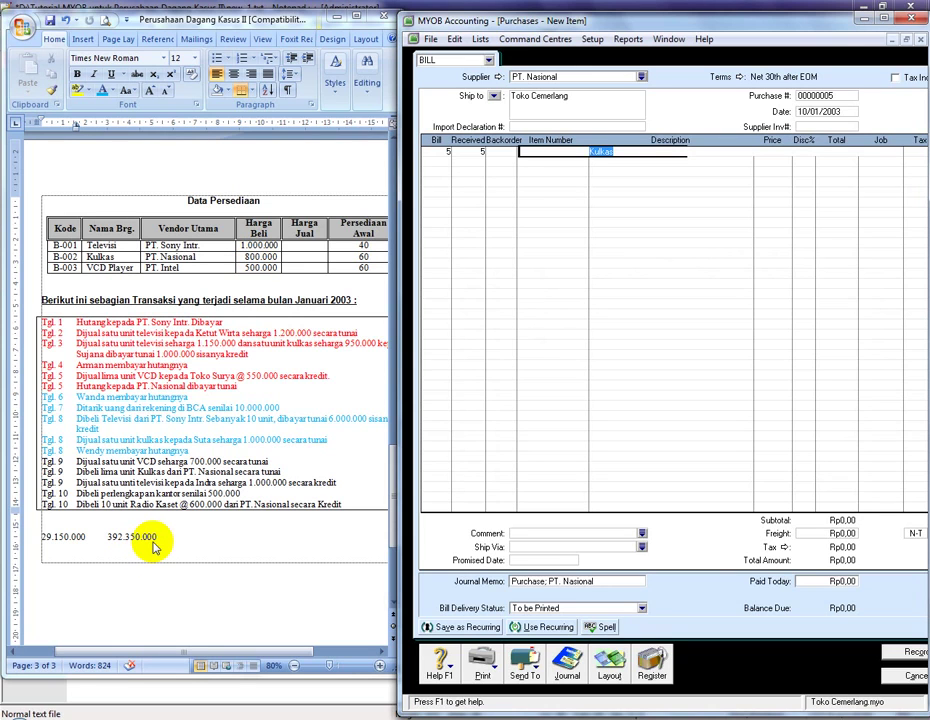
pyautogui.press('Tab')
pyautogui.write('500')
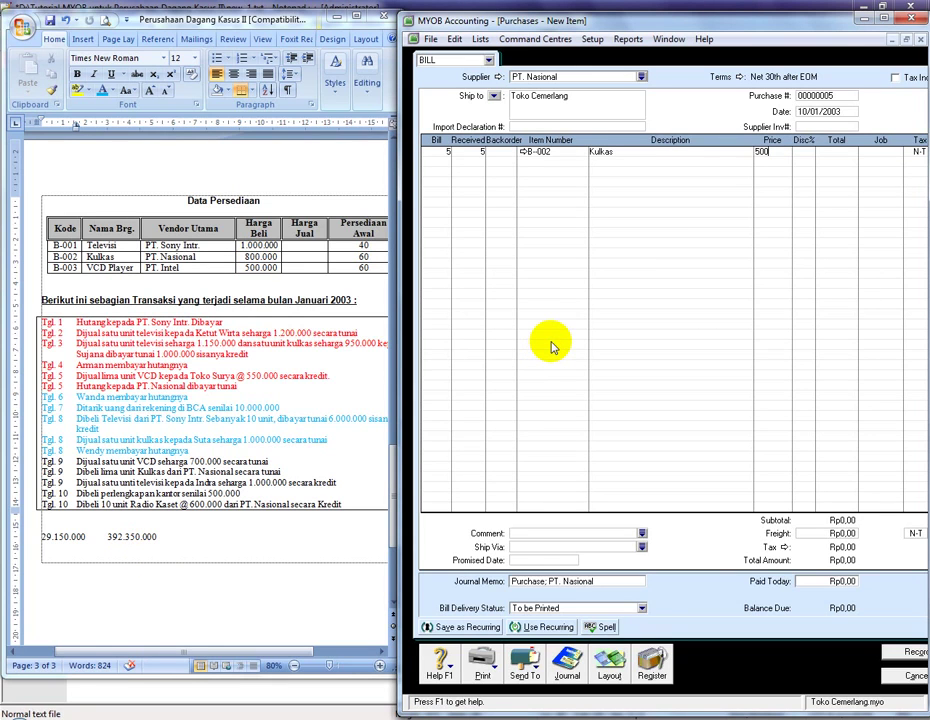
pyautogui.write('000')
pyautogui.hotkey('shift', 'Home')
pyautogui.press('BackSpace')
pyautogui.write('800000')
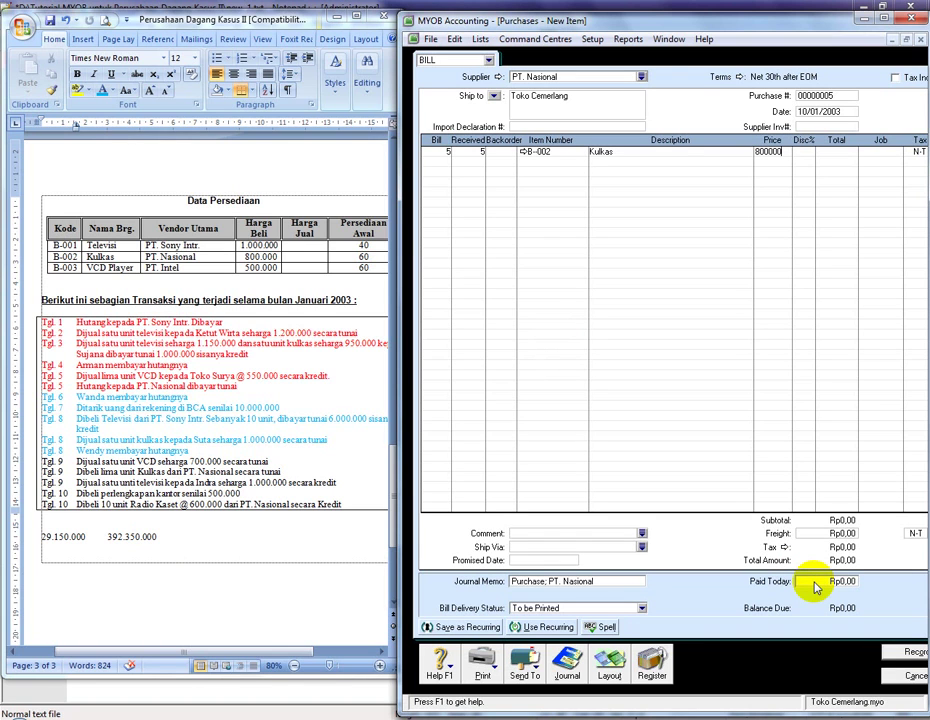
pyautogui.press('Tab')
# Step: Enter 4000000 as the amount paid today, then record the cash purchase, ignoring the spelling check, and leave the purchases form
pyautogui.click(816, 582)
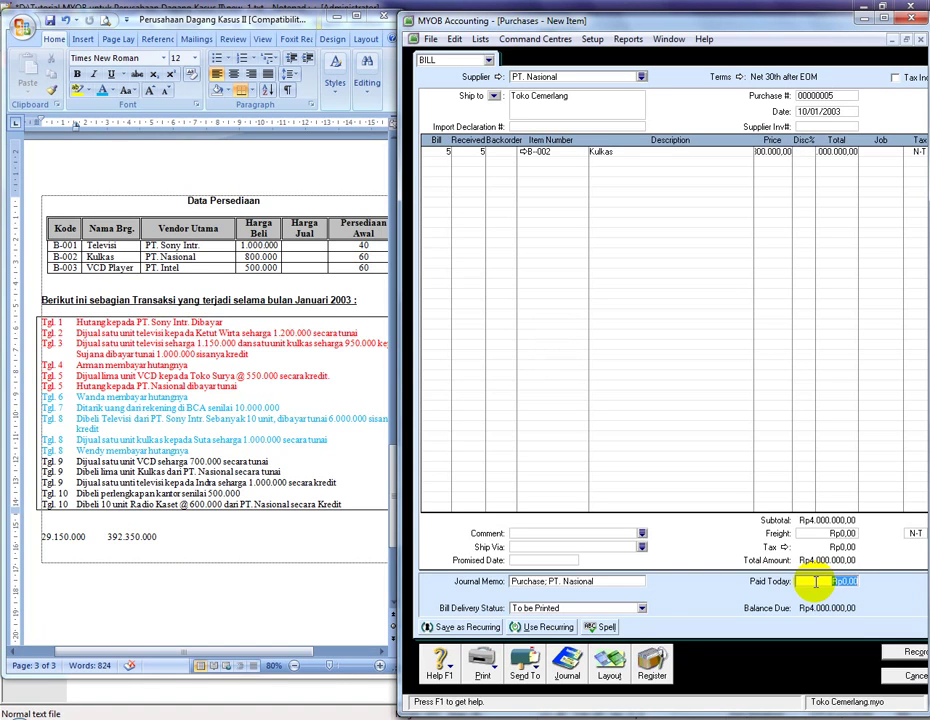
pyautogui.write('4000000')
pyautogui.click(905, 652)
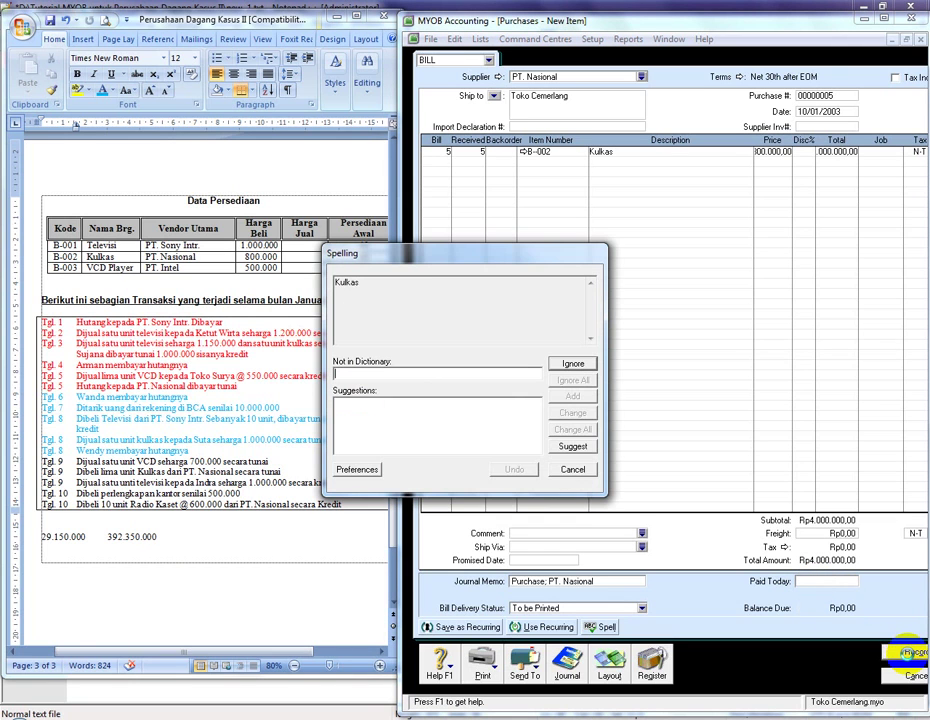
pyautogui.click(573, 366)
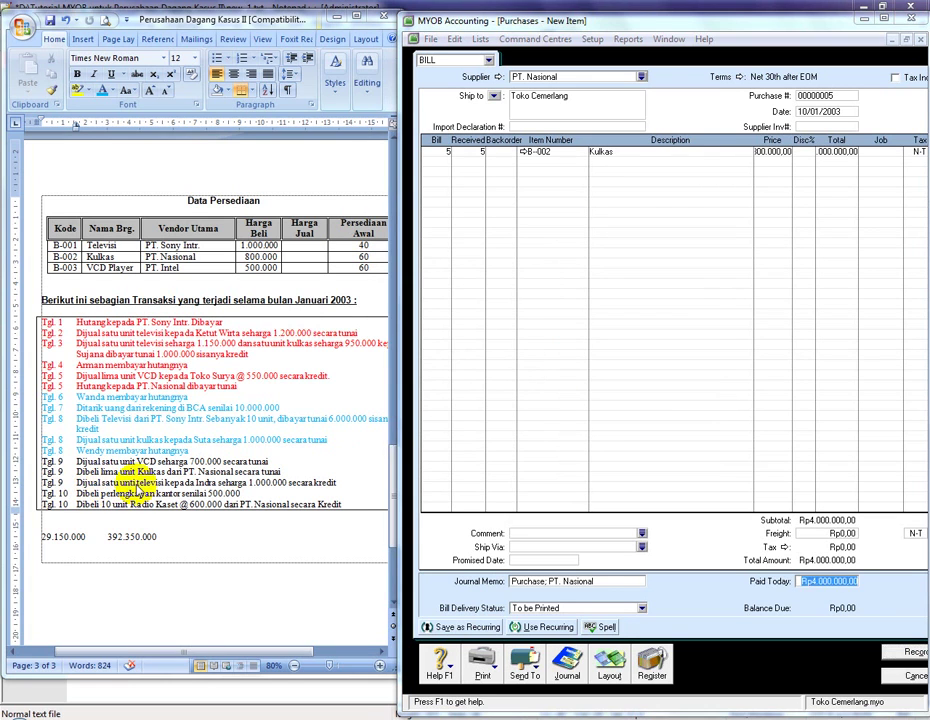
pyautogui.click(727, 486)
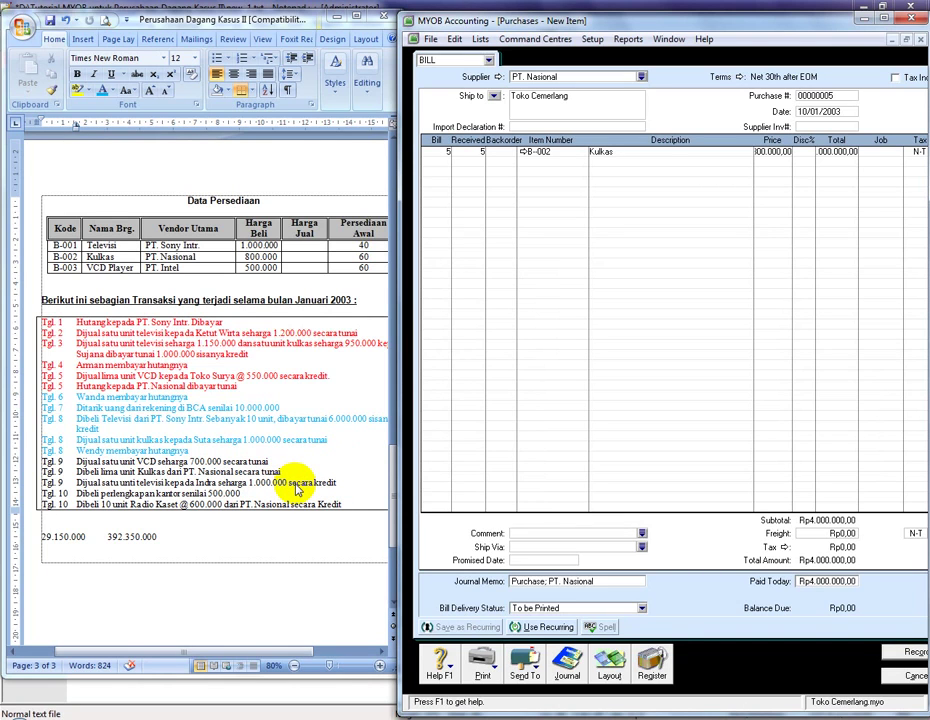
pyautogui.click(891, 680)
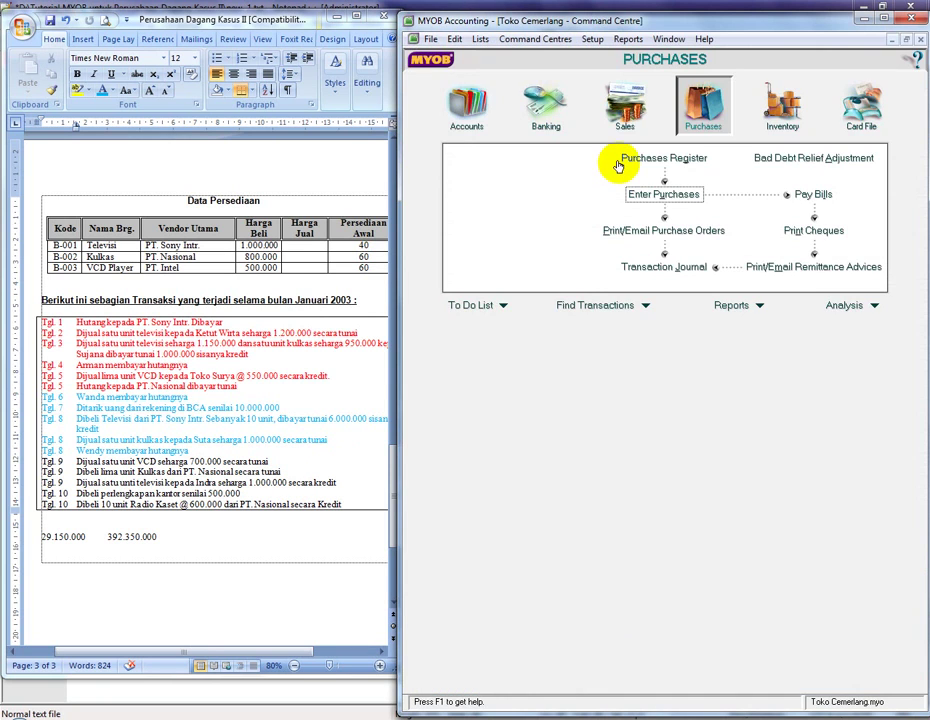
# Step: Start a new sales invoice and quick-add the customer named in the 9 January credit sale
pyautogui.hotkey('ctrl', 'j')
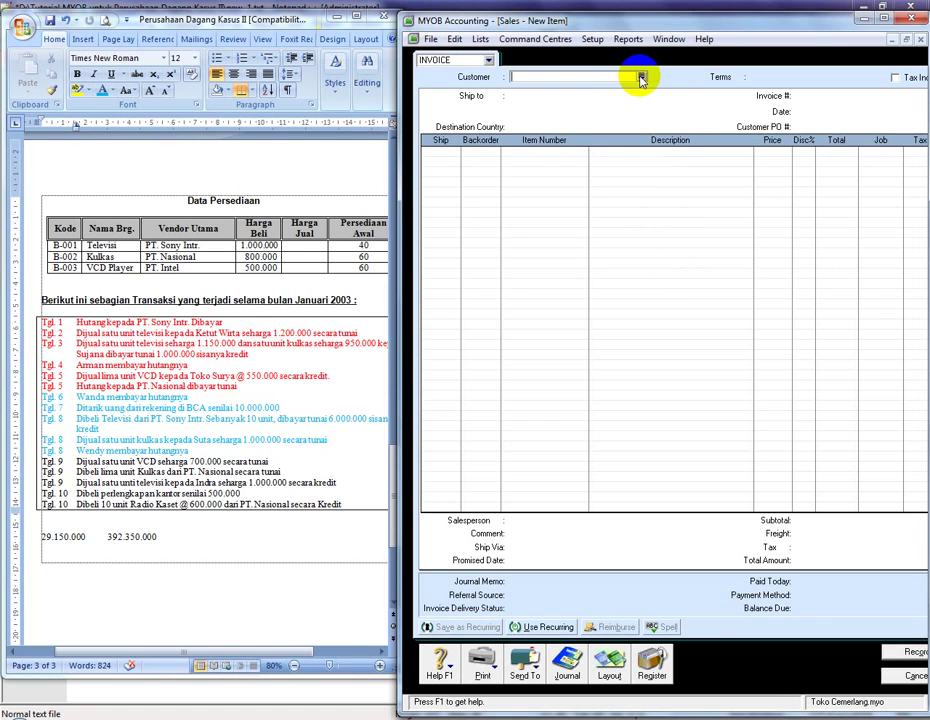
pyautogui.click(641, 76)
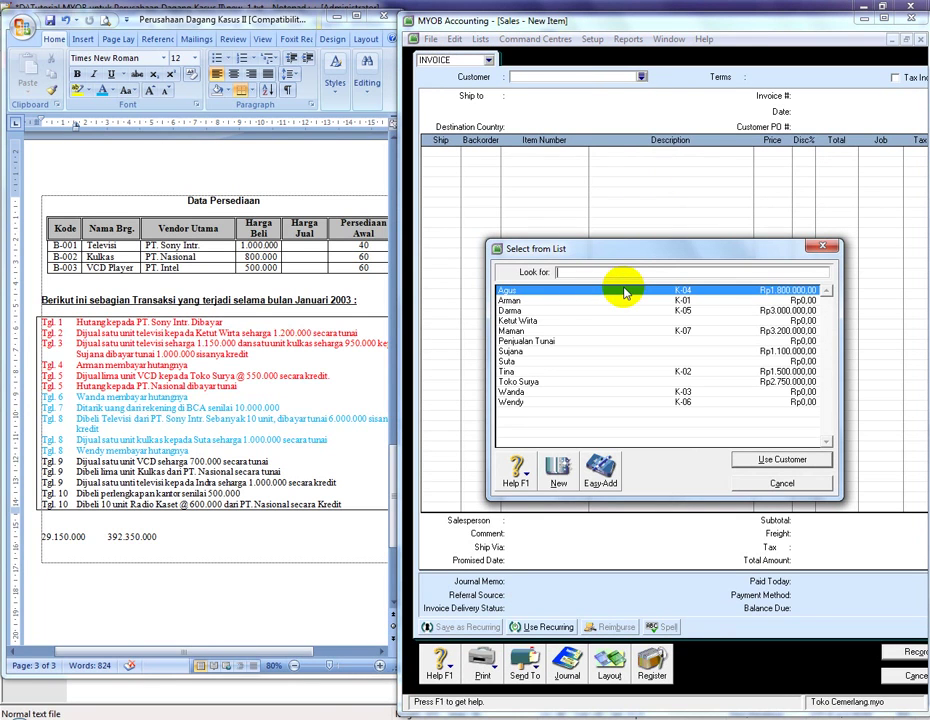
pyautogui.write('Indra')
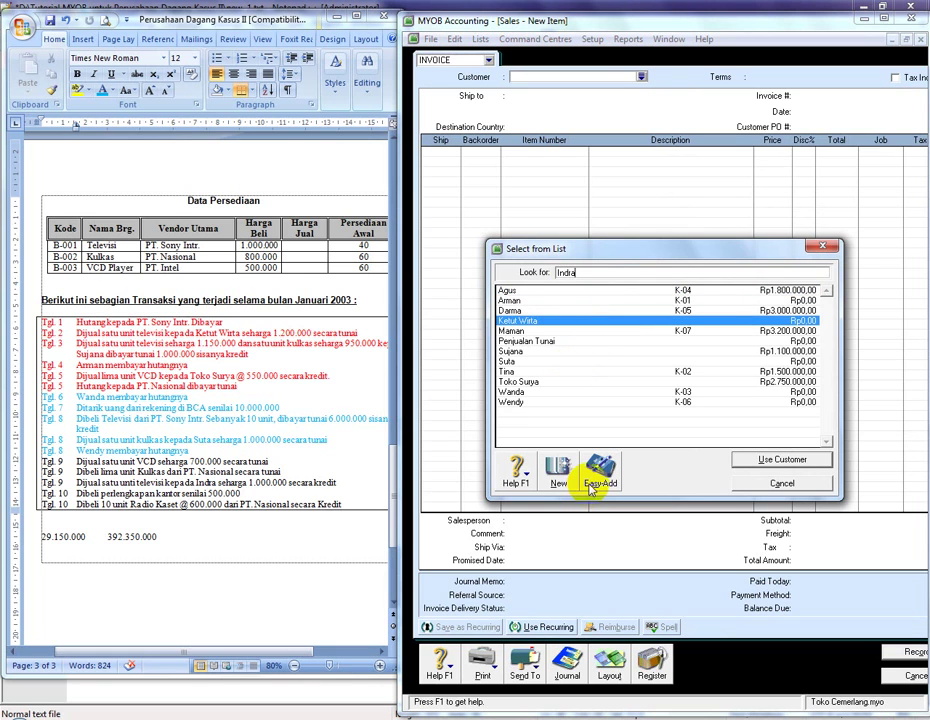
pyautogui.click(599, 478)
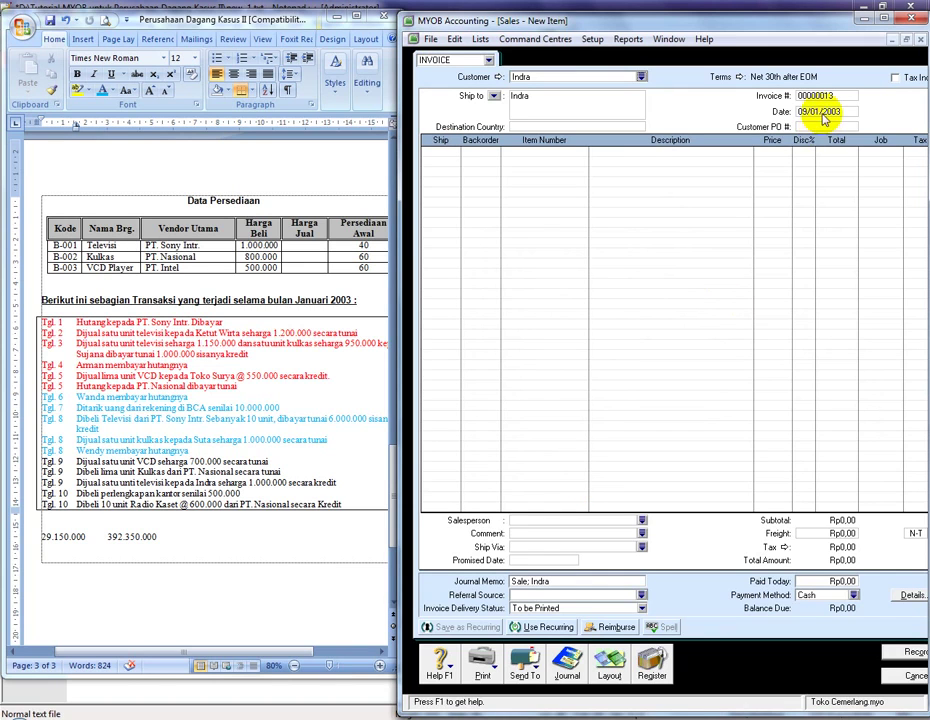
# Step: Fill the first invoice line with a ship quantity of 1 of item B-001 Televisi at a price of 1000000
pyautogui.click(438, 153)
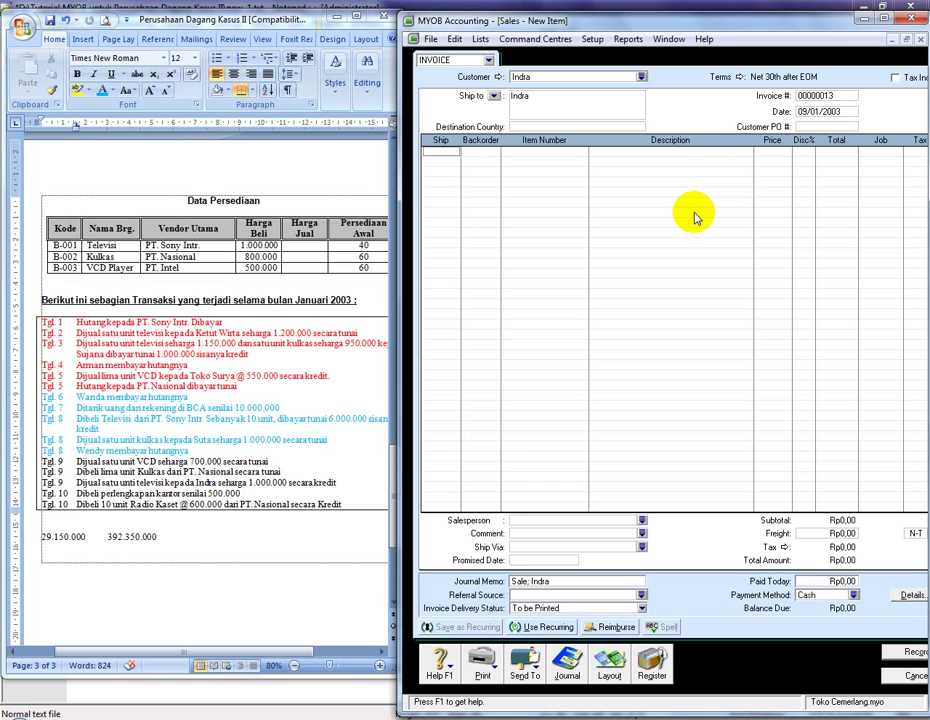
pyautogui.write('1')
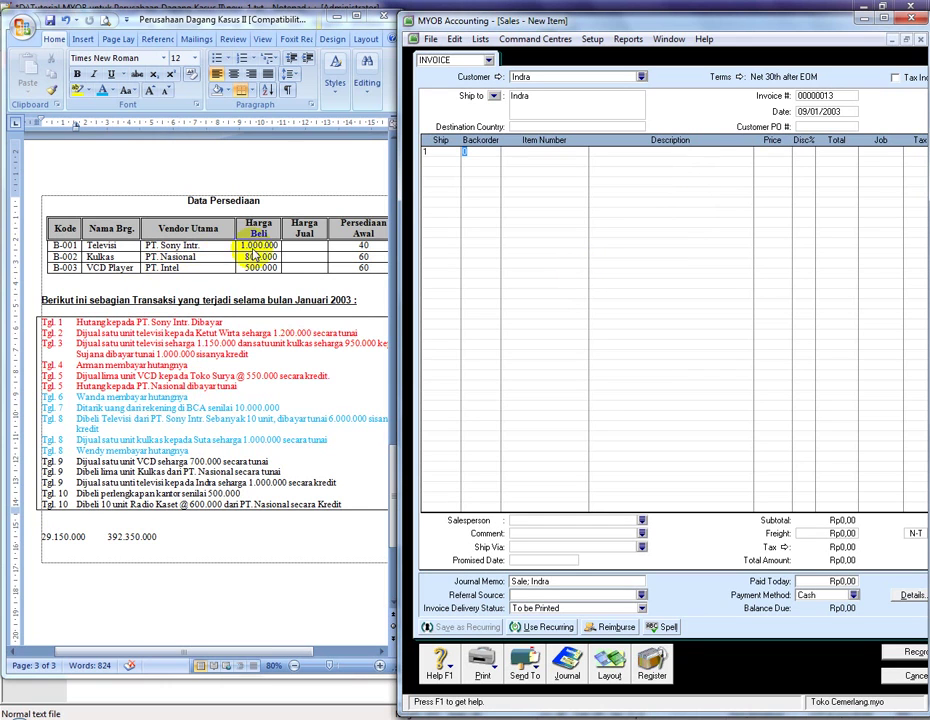
pyautogui.click(535, 172)
pyautogui.press('Tab')
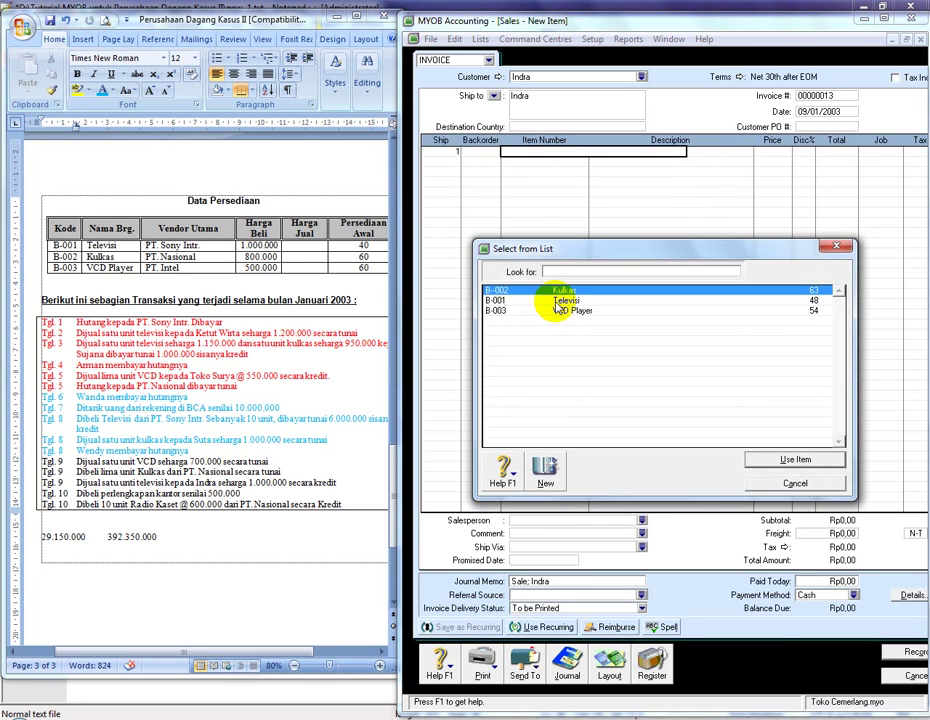
pyautogui.doubleClick(556, 302)
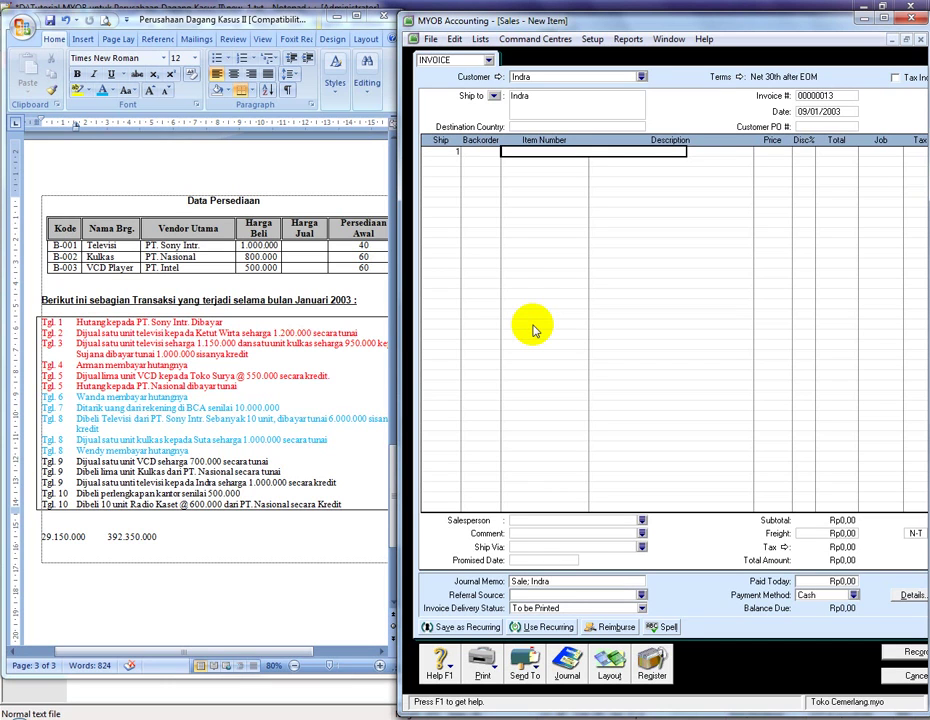
pyautogui.write('Televisi')
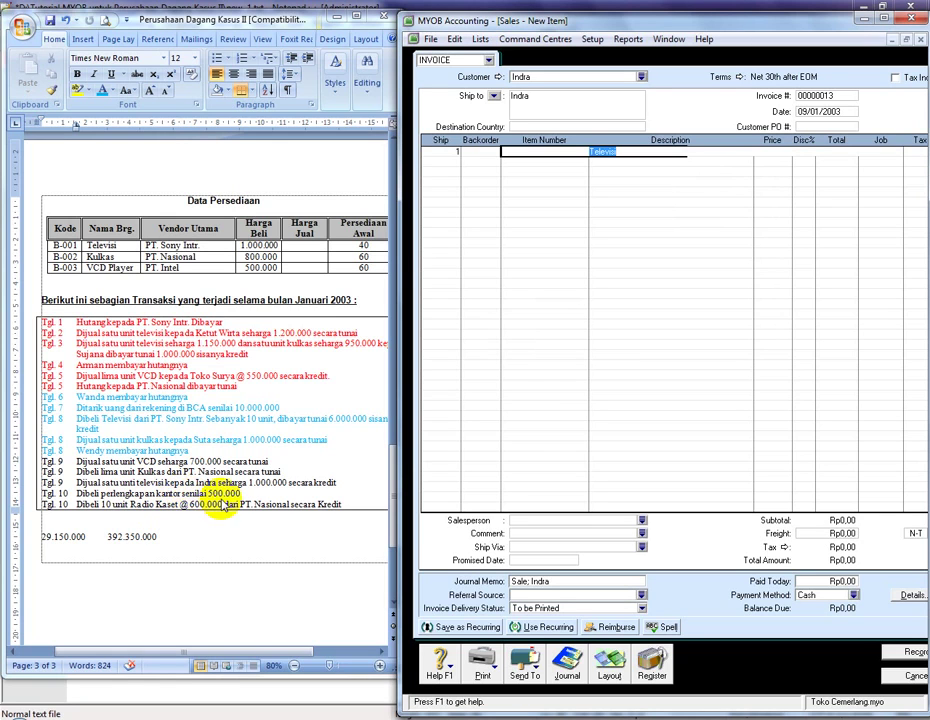
pyautogui.press('Tab')
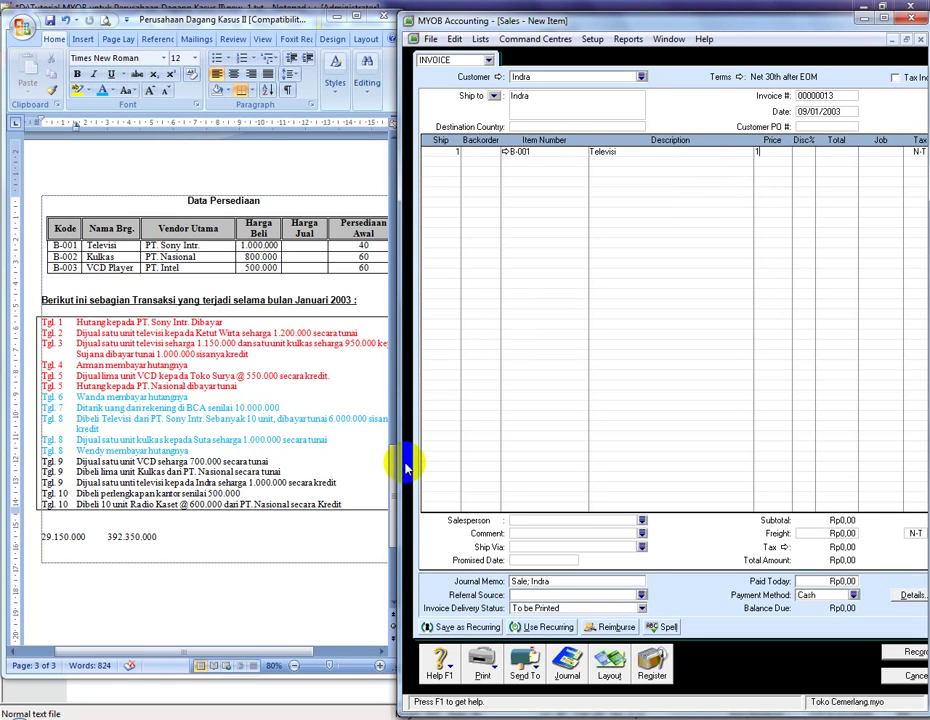
pyautogui.write('1000000')
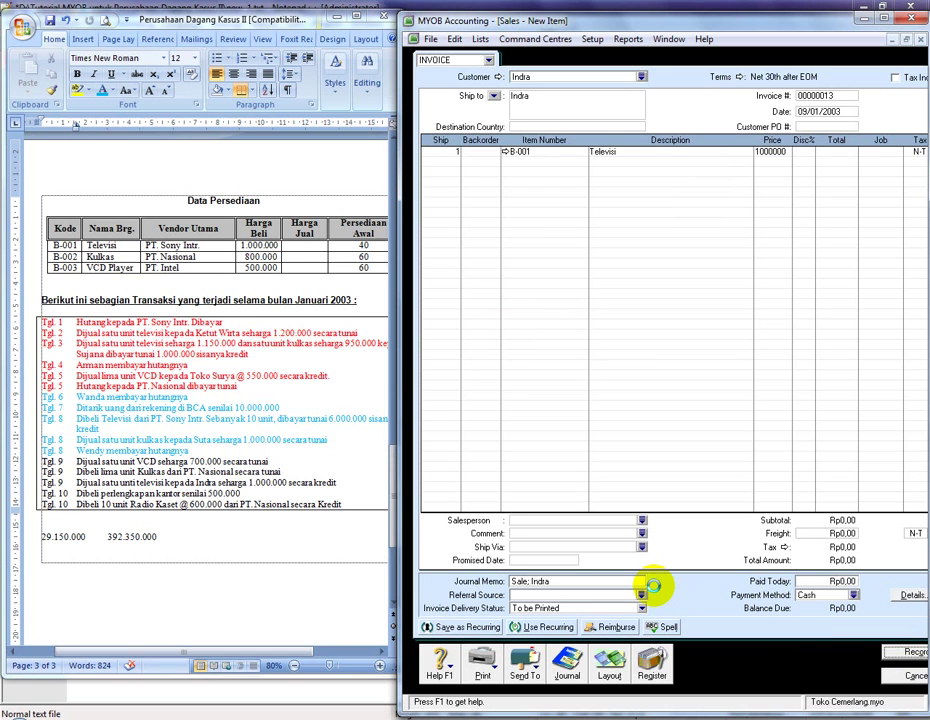
# Step: Record the credit sale, ignoring the spelling check on Televisi, and leave the sales form
pyautogui.click(652, 585)
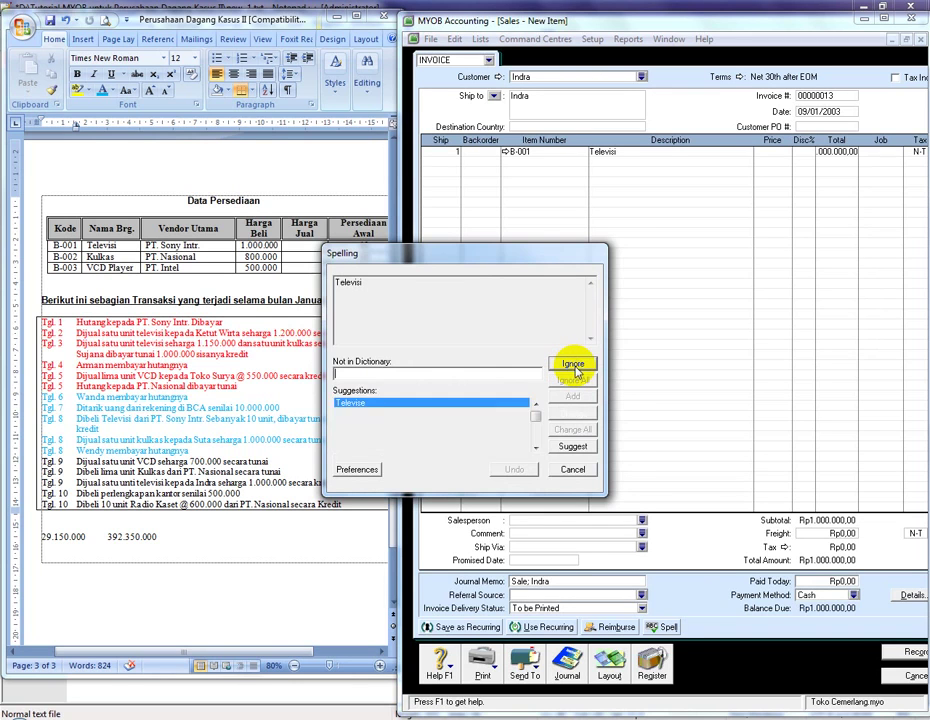
pyautogui.click(573, 364)
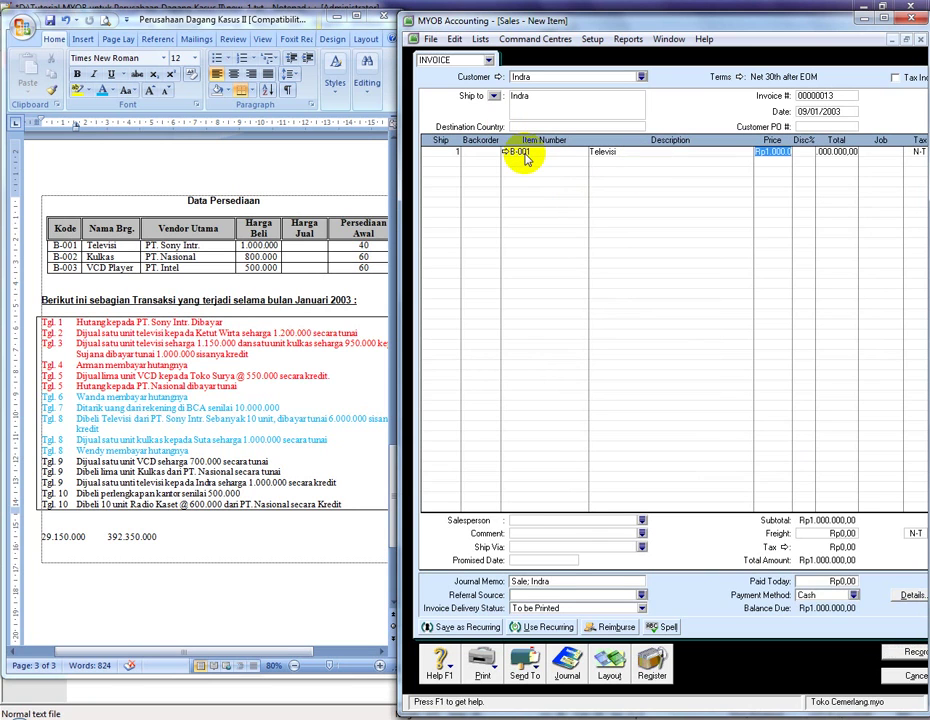
pyautogui.press('Tab')
pyautogui.press('Tab')
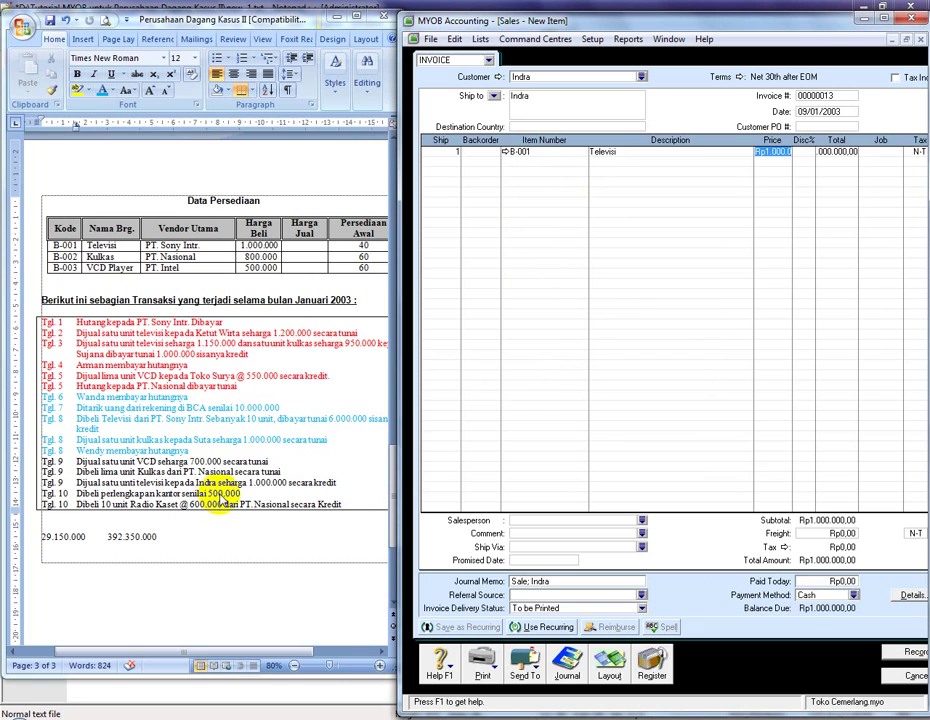
pyautogui.press('Return')
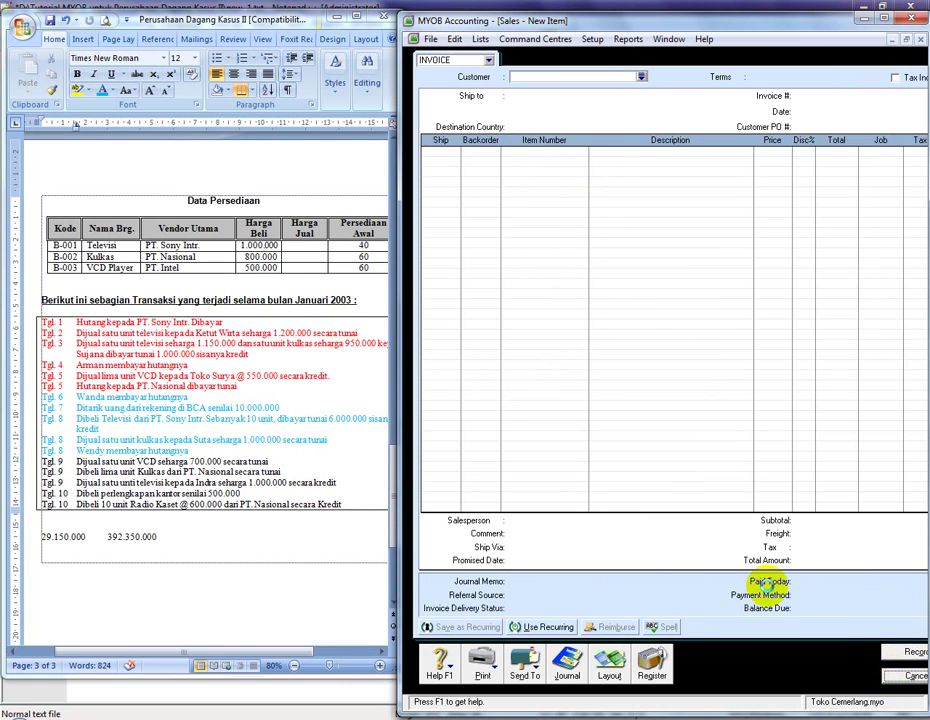
pyautogui.press('Escape')
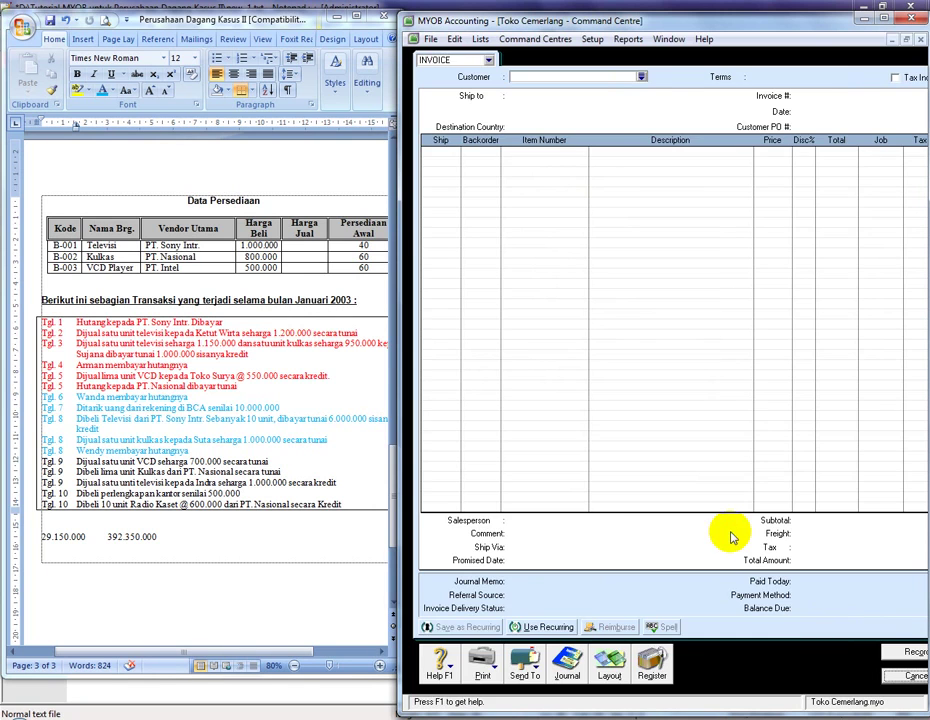
# Step: Start a new general journal entry dated 10/01/2003 and bring up the account list for its first line
pyautogui.click(474, 100)
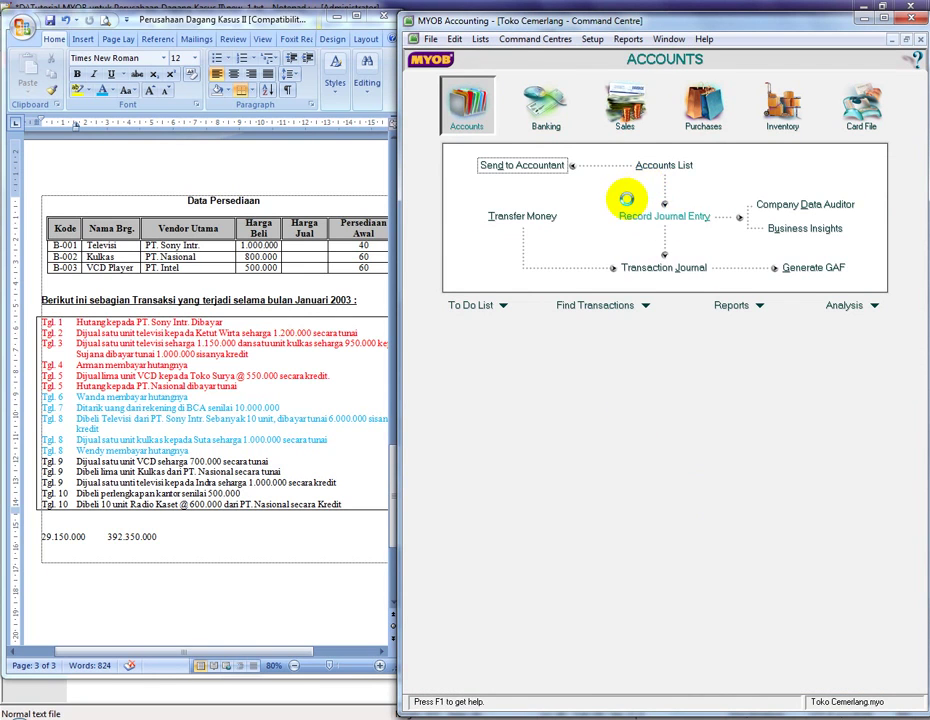
pyautogui.click(640, 212)
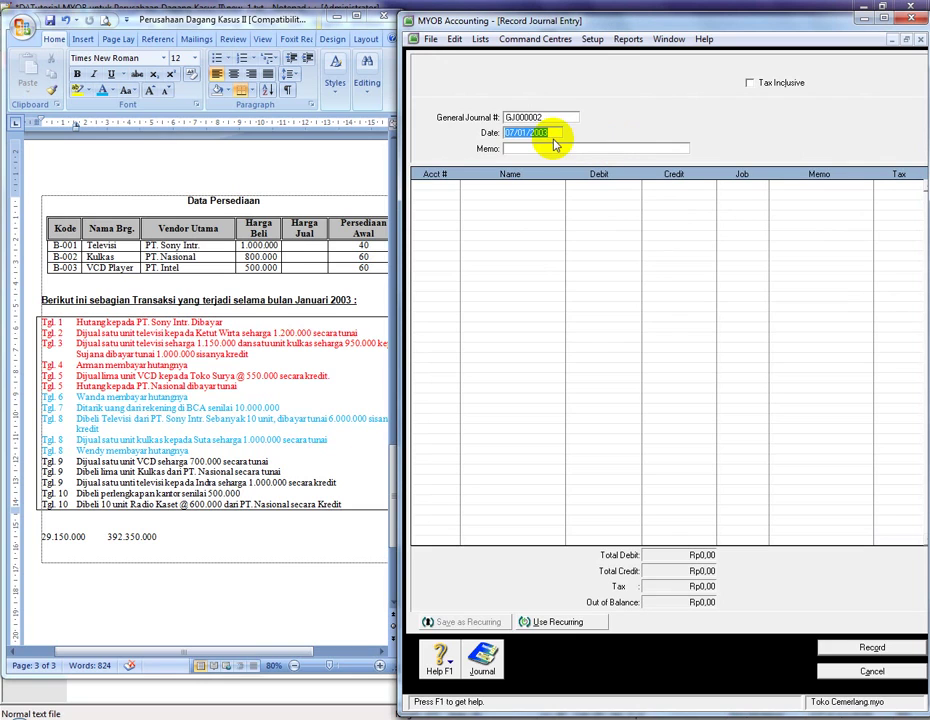
pyautogui.click(554, 137)
pyautogui.press('Delete')
pyautogui.press('Delete')
pyautogui.write('10')
pyautogui.press('Tab')
pyautogui.press('Tab')
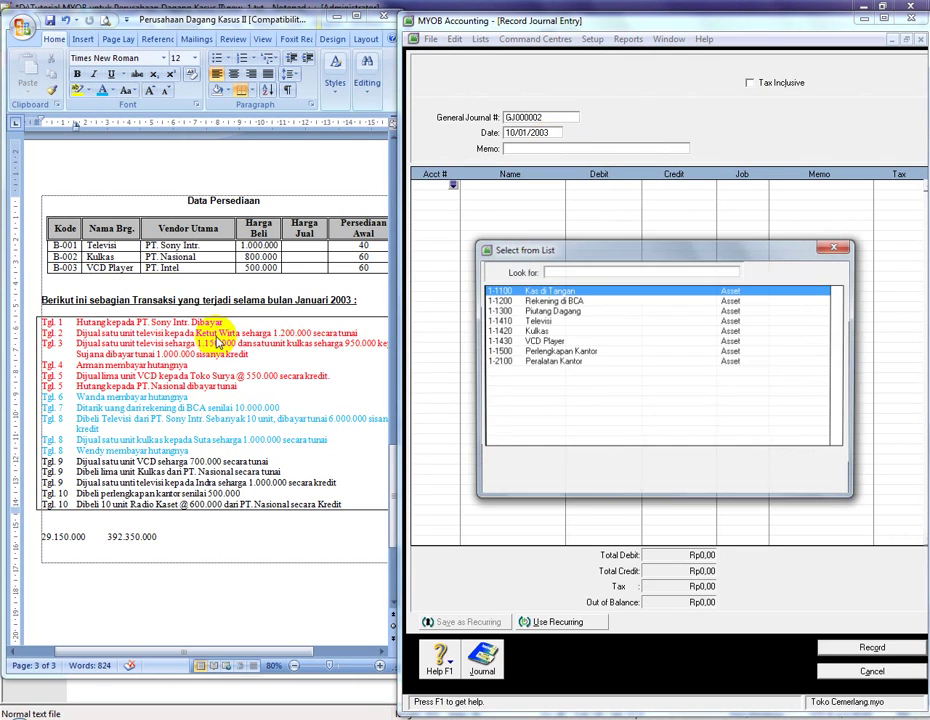
# Step: Debit account 1-1500 Perlengkapan Kantor for 500000 on the first journal line
pyautogui.click(573, 353)
pyautogui.press('Return')
pyautogui.write('500.0')
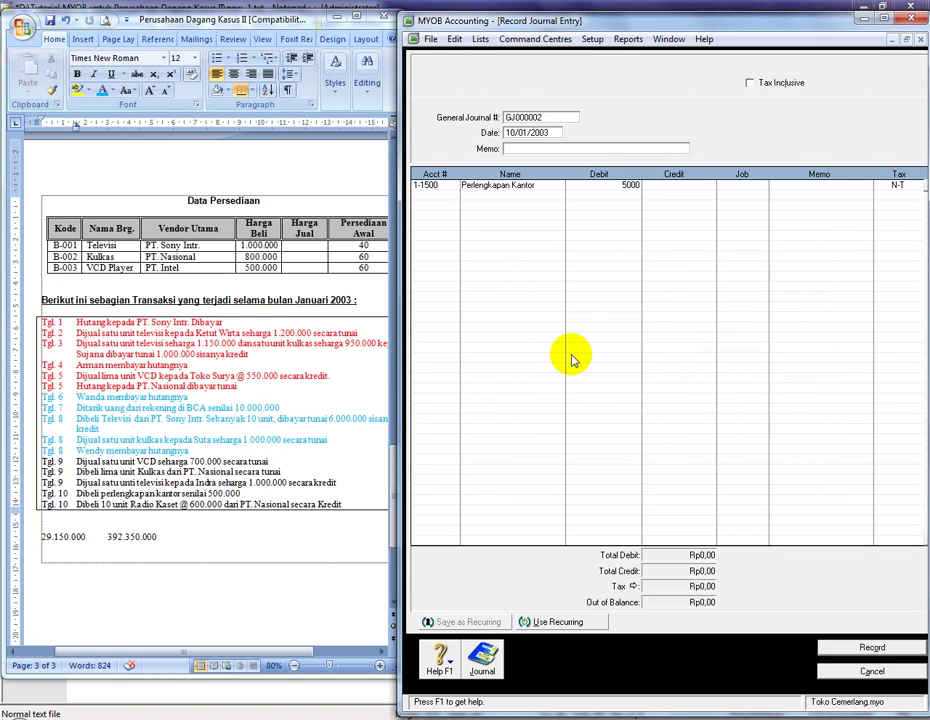
pyautogui.write('00')
# Step: Credit account 1-1100 Kas di Tangan for 500.000 on the second journal line
pyautogui.click(455, 193)
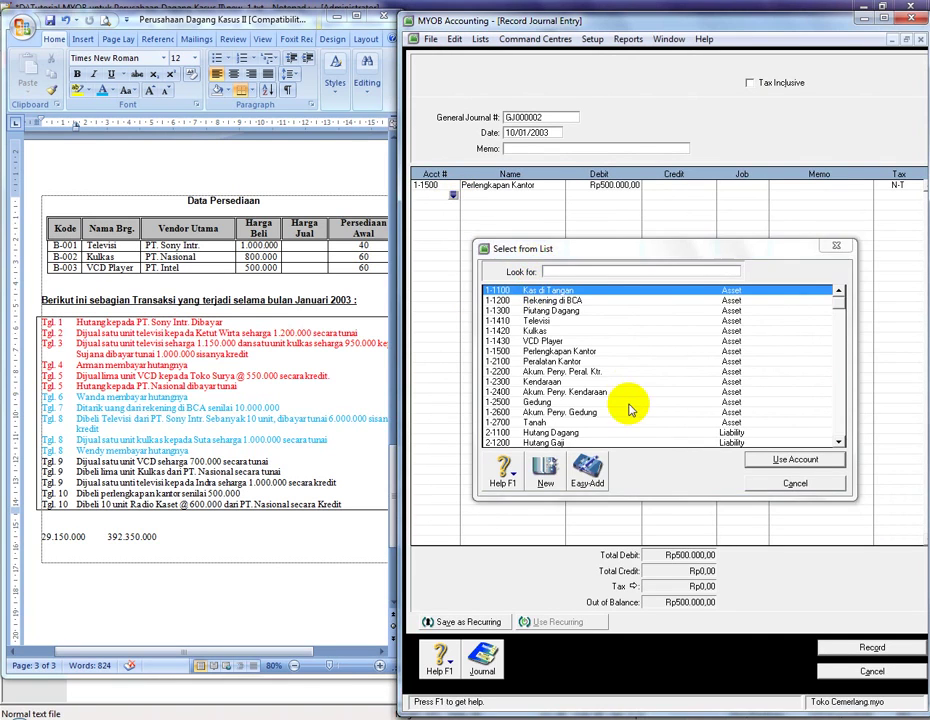
pyautogui.press('Return')
pyautogui.press('Tab')
pyautogui.press('Tab')
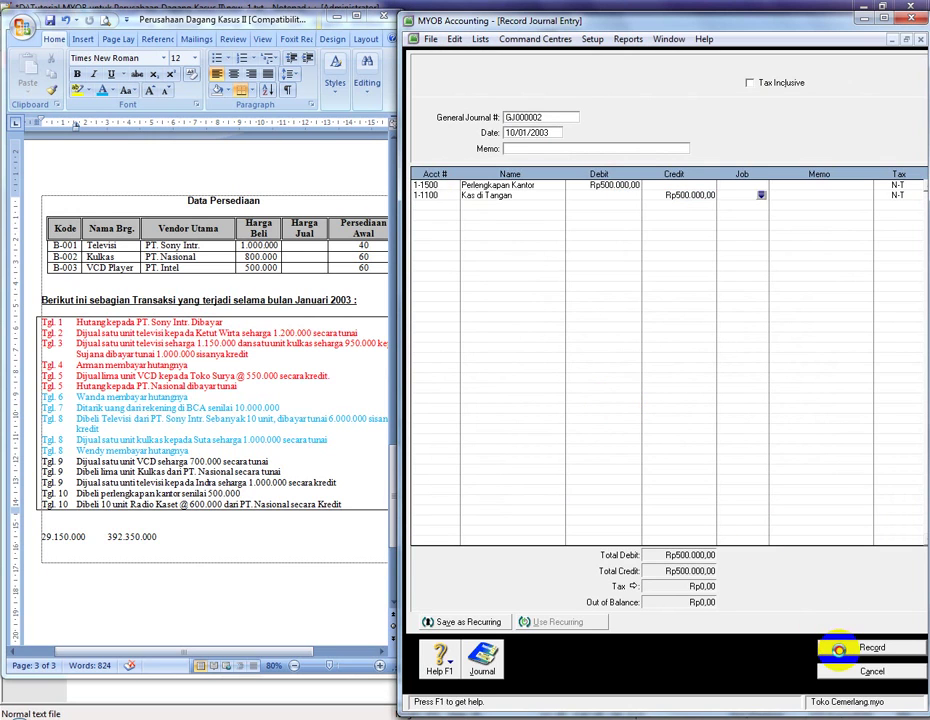
# Step: Record the office-supplies journal entry and leave the journal form
pyautogui.click(838, 650)
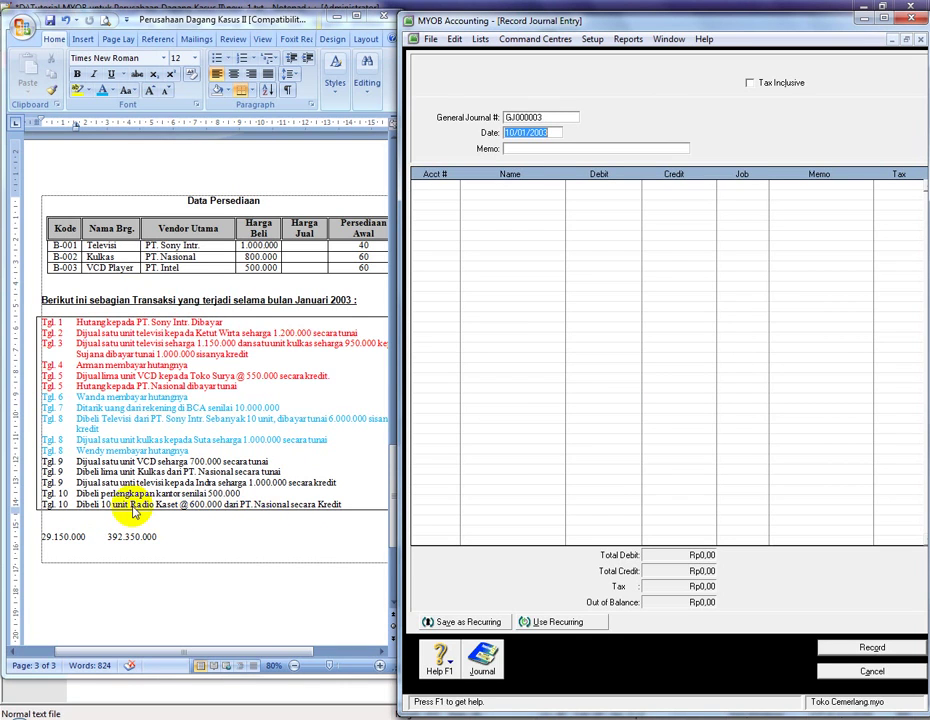
pyautogui.click(862, 671)
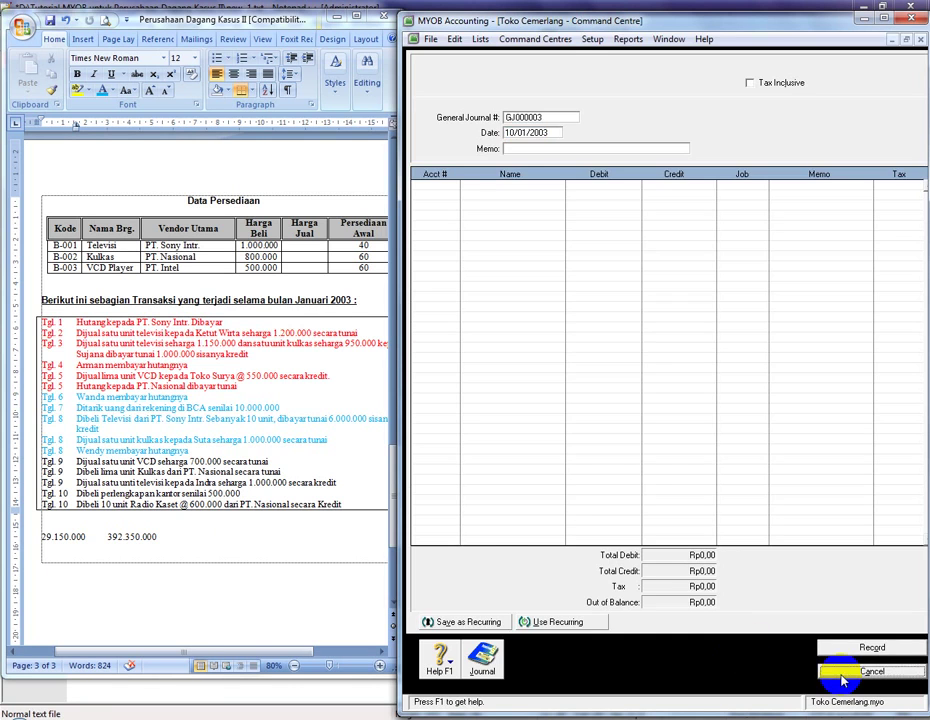
# Step: Add an Other Asset detail account 1-1440 named Radio Kaset to the accounts list
pyautogui.click(662, 167)
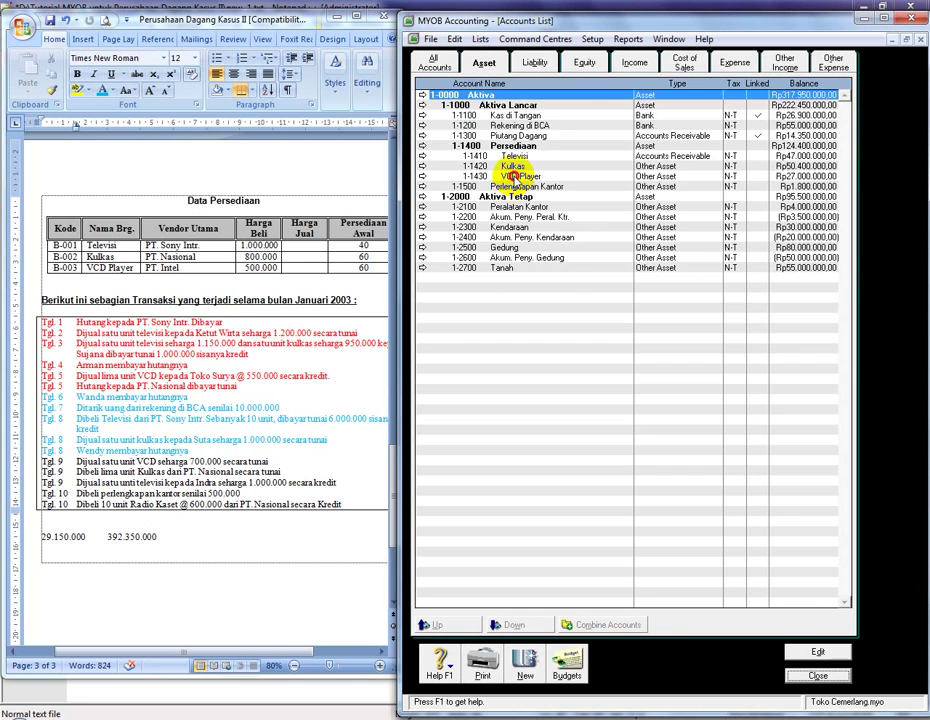
pyautogui.click(488, 176)
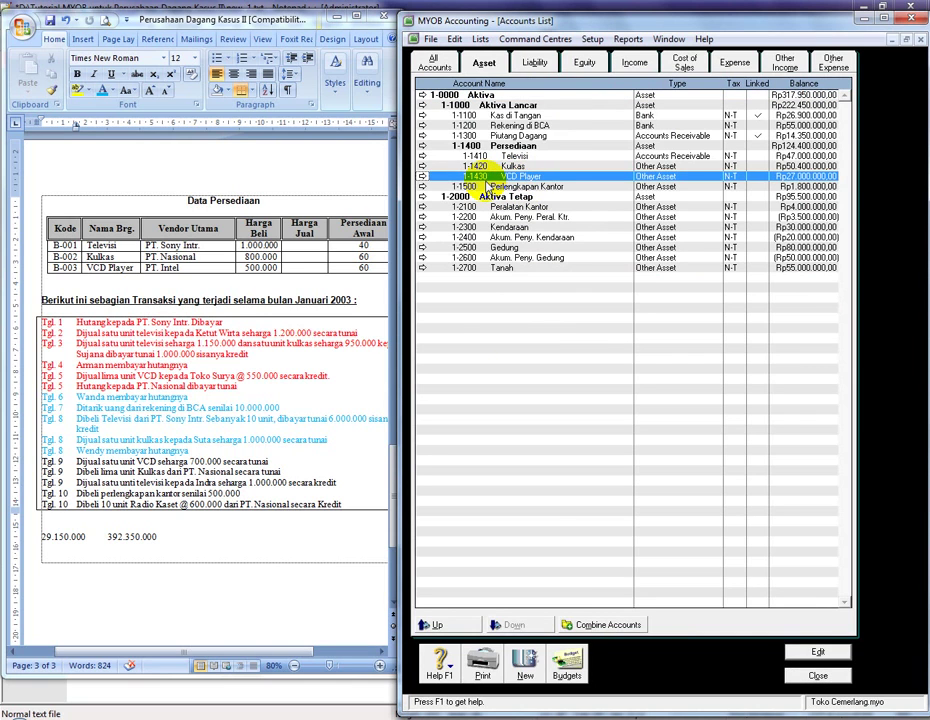
pyautogui.doubleClick(531, 544)
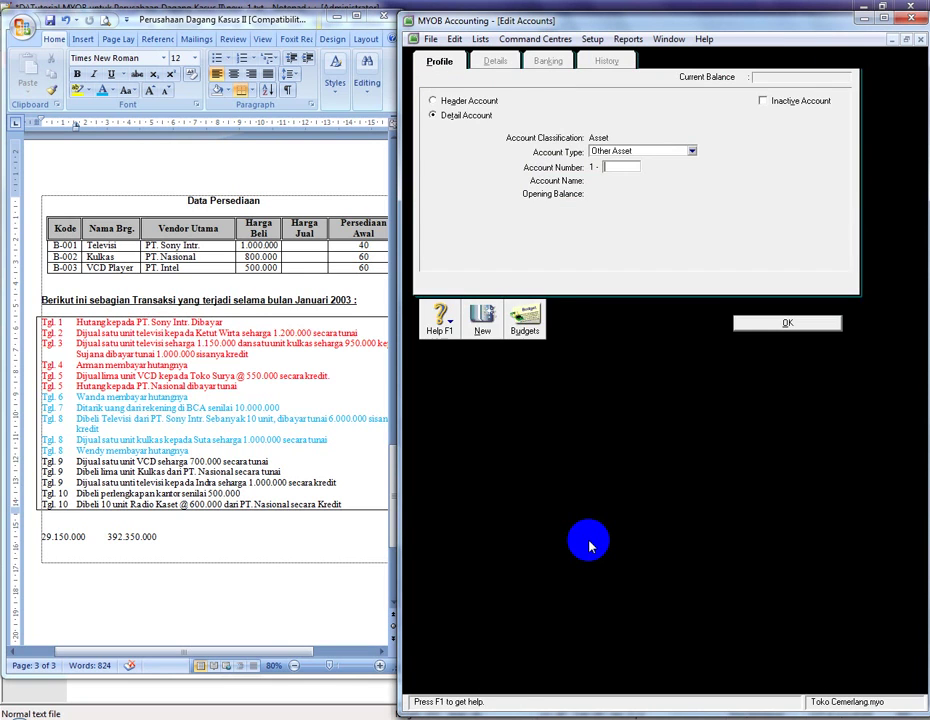
pyautogui.write('1440')
pyautogui.press('Tab')
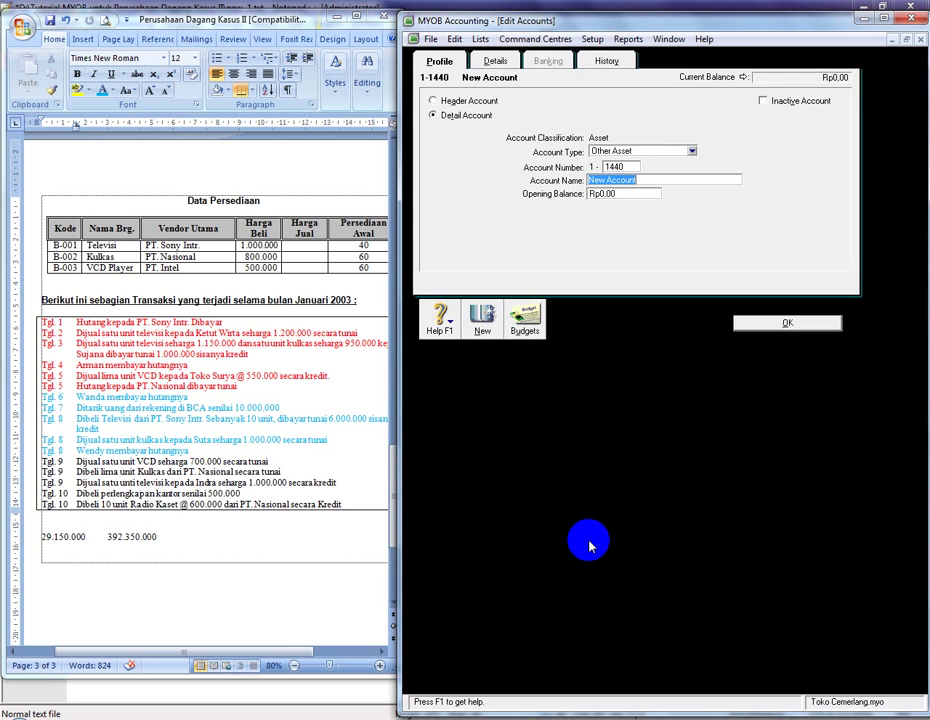
pyautogui.write('Radio Kaset')
pyautogui.press('Return')
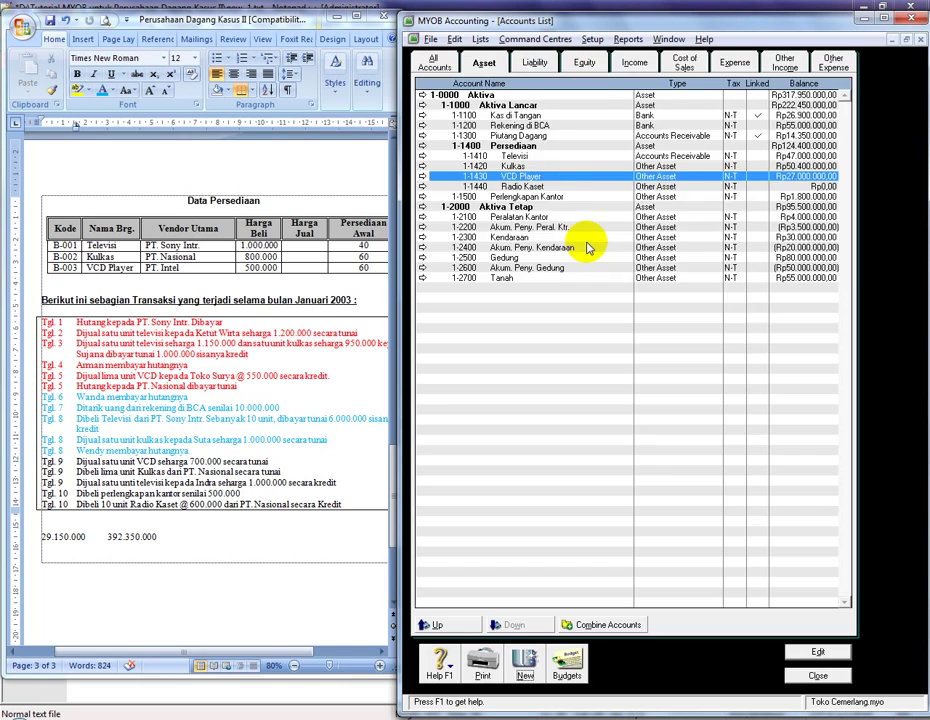
# Step: Add an Income detail account 4-4000 named Penjualan Radio Kaset
pyautogui.click(634, 62)
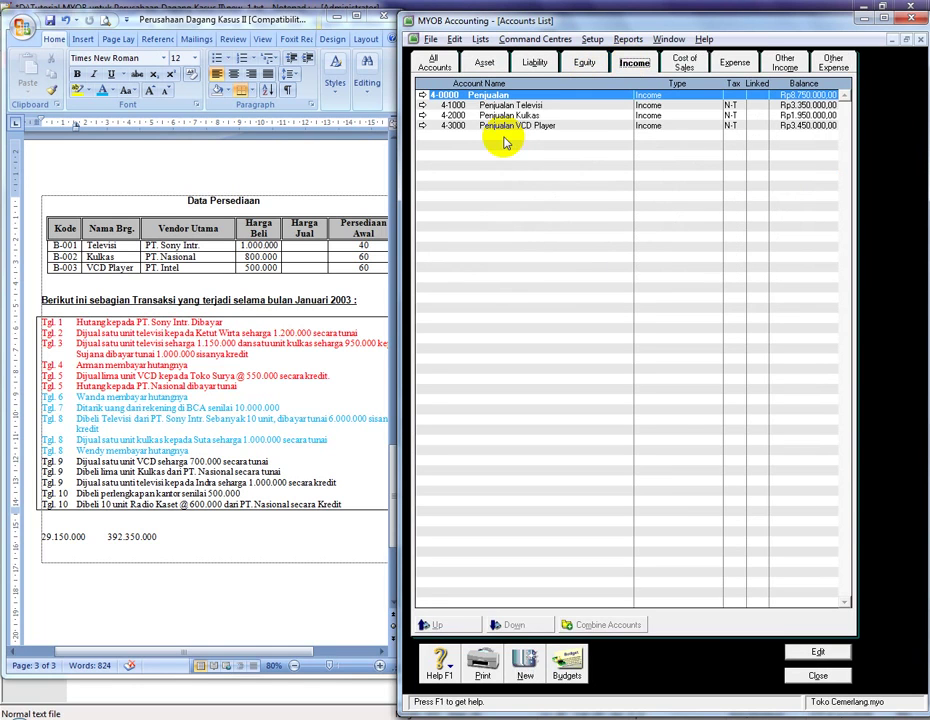
pyautogui.click(524, 668)
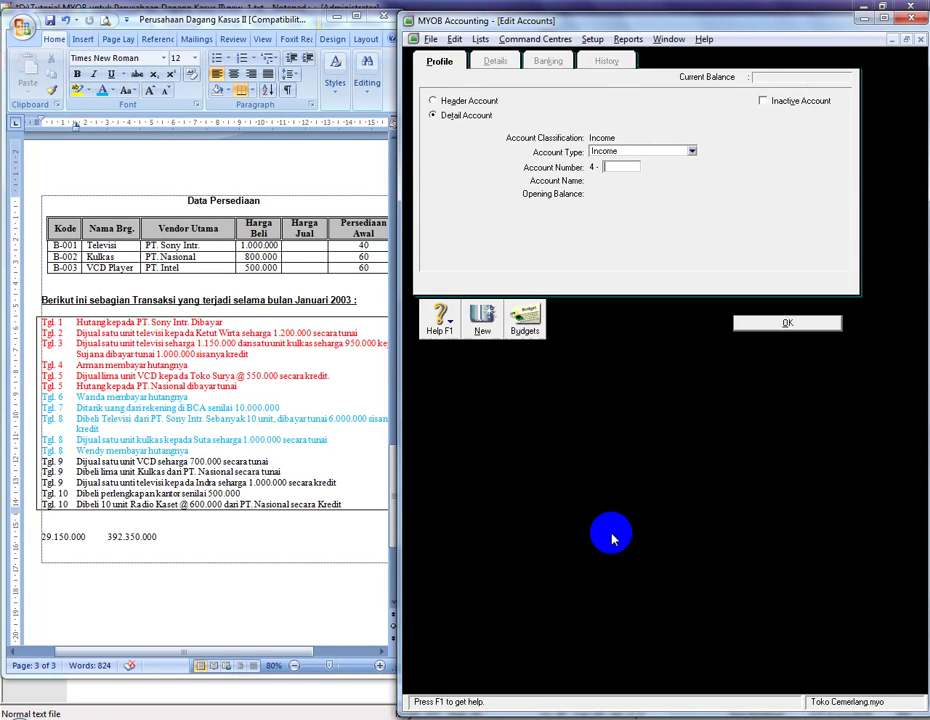
pyautogui.write('4000')
pyautogui.press('Tab')
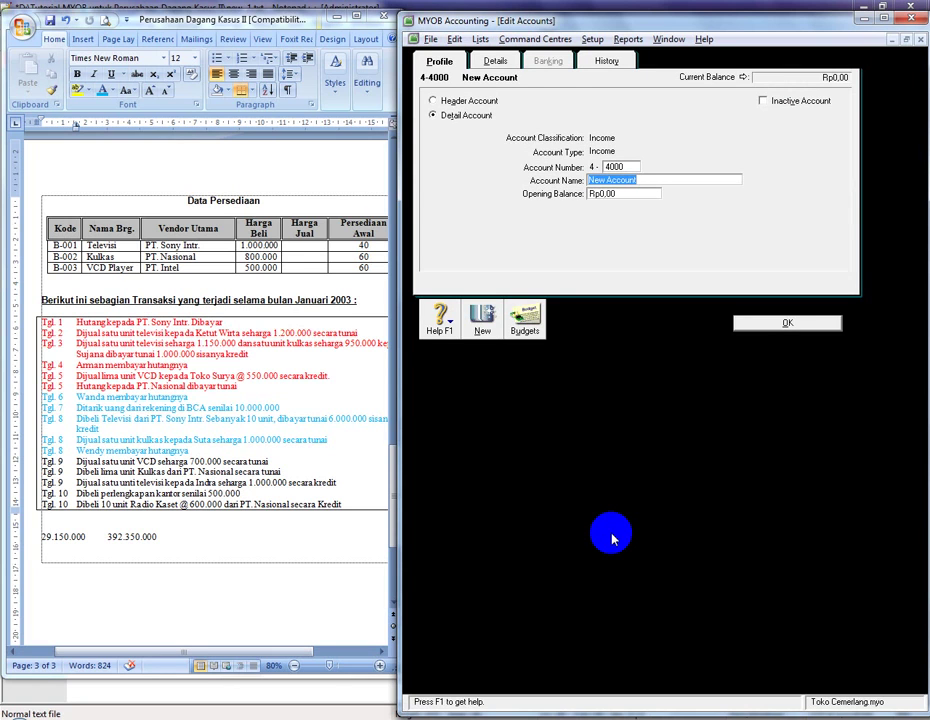
pyautogui.write('Penjualan ')
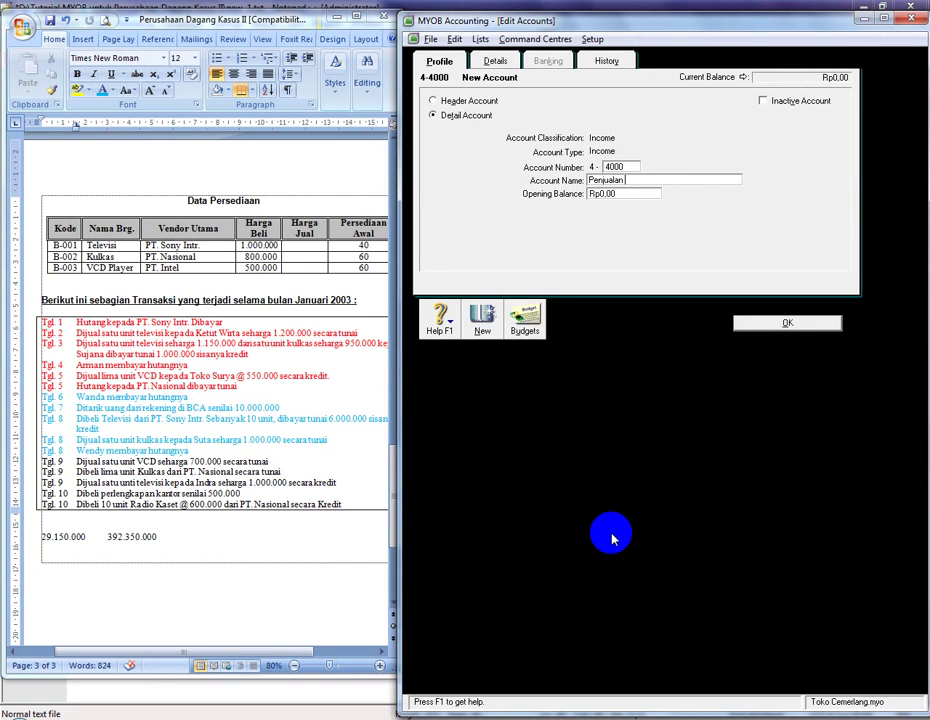
pyautogui.write('Radio Ka')
pyautogui.write('set')
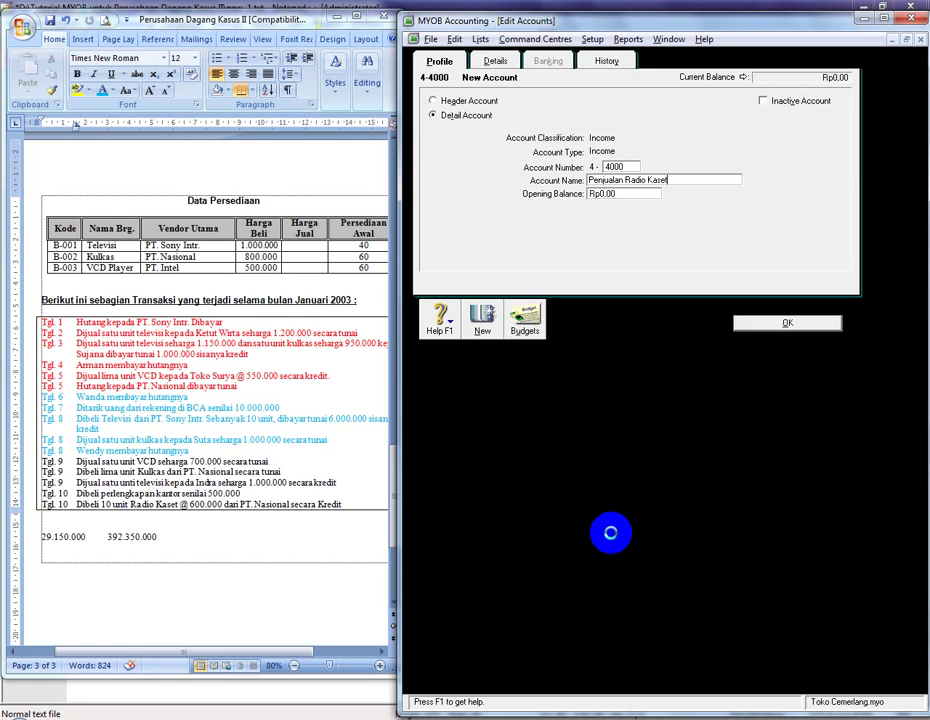
pyautogui.press('Return')
# Step: Add a Cost of Sales account 5-4000 named Harga Pokok Radio Kaset and close the accounts list
pyautogui.click(680, 64)
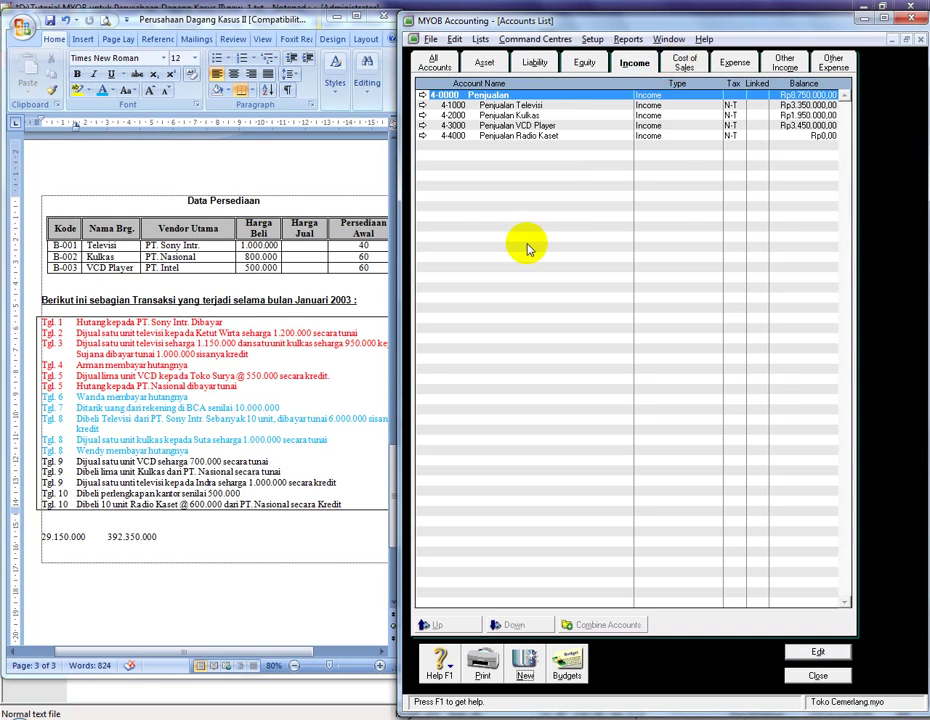
pyautogui.doubleClick(629, 555)
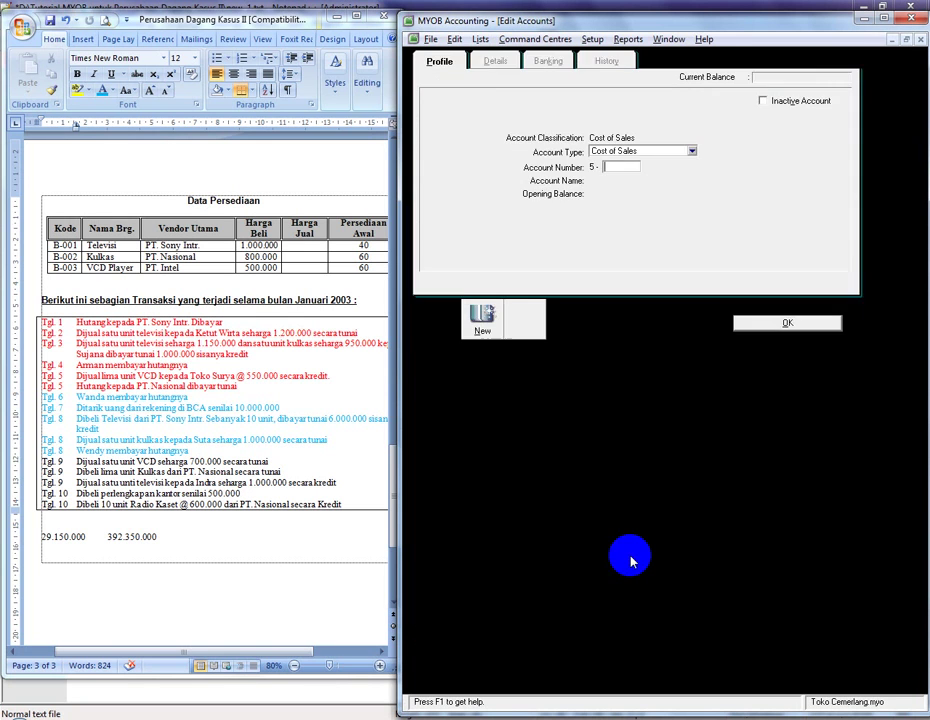
pyautogui.write('4000')
pyautogui.press('Tab')
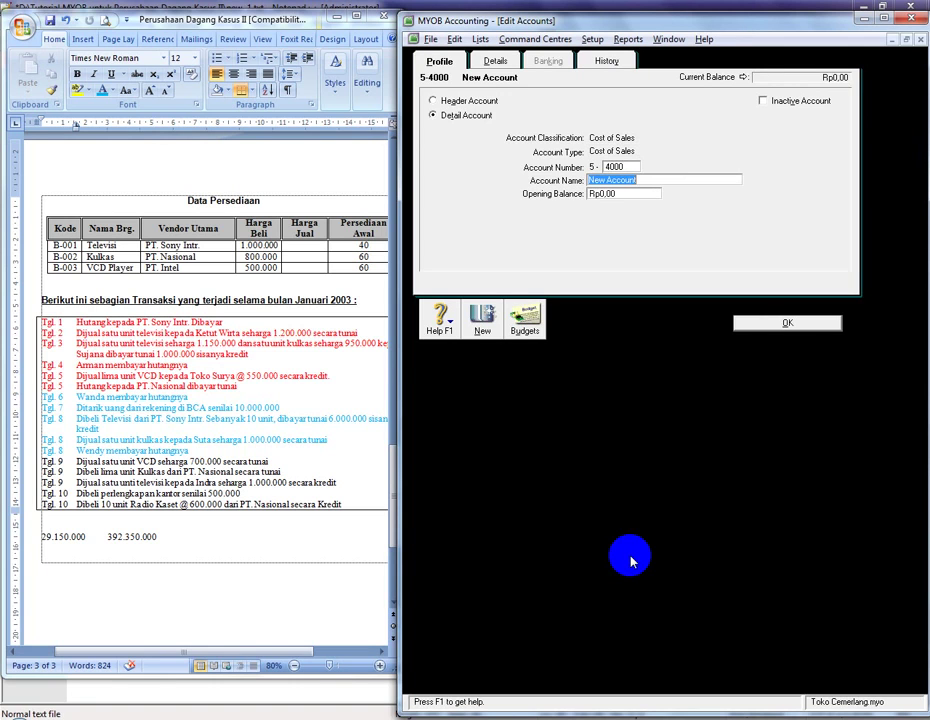
pyautogui.write('Harga Pokok Radio Kaset')
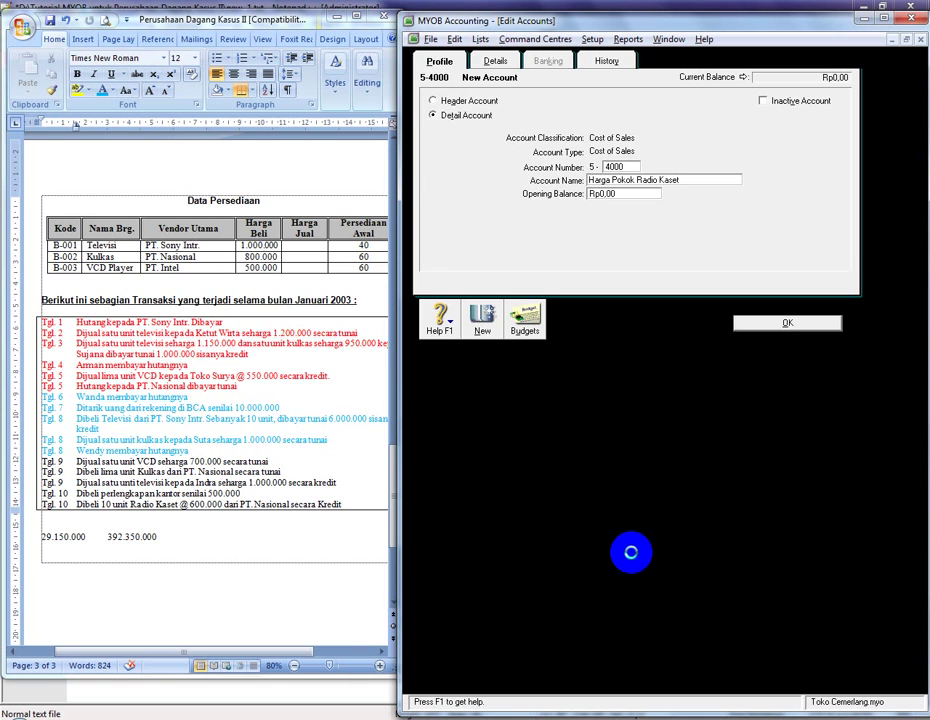
pyautogui.press('Return')
pyautogui.click(818, 675)
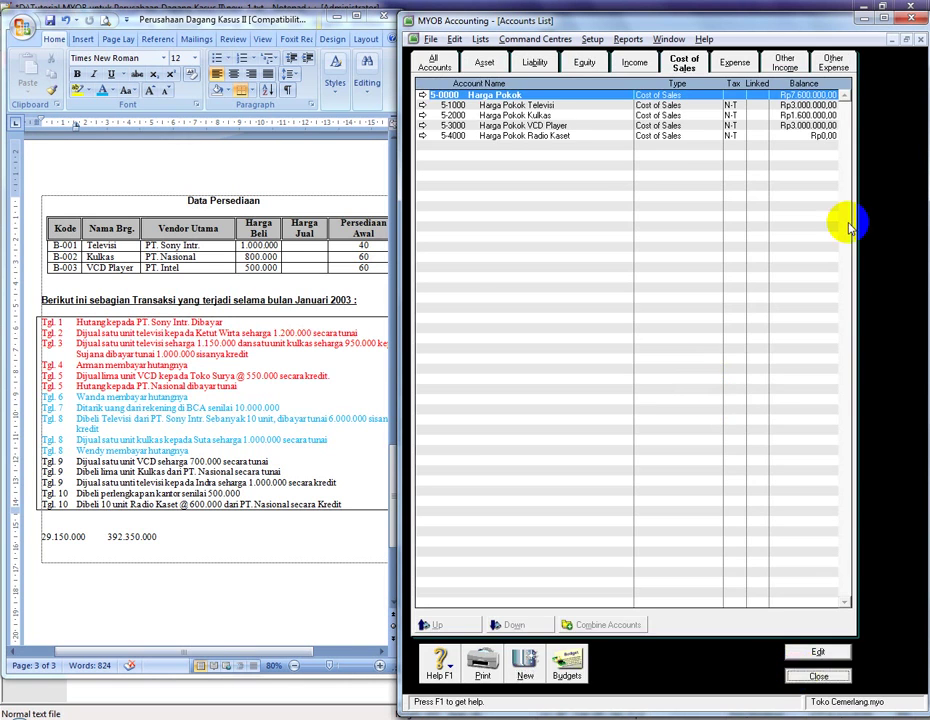
# Step: Start a new inventory item numbered B-004 and named Radio Kaset
pyautogui.click(785, 118)
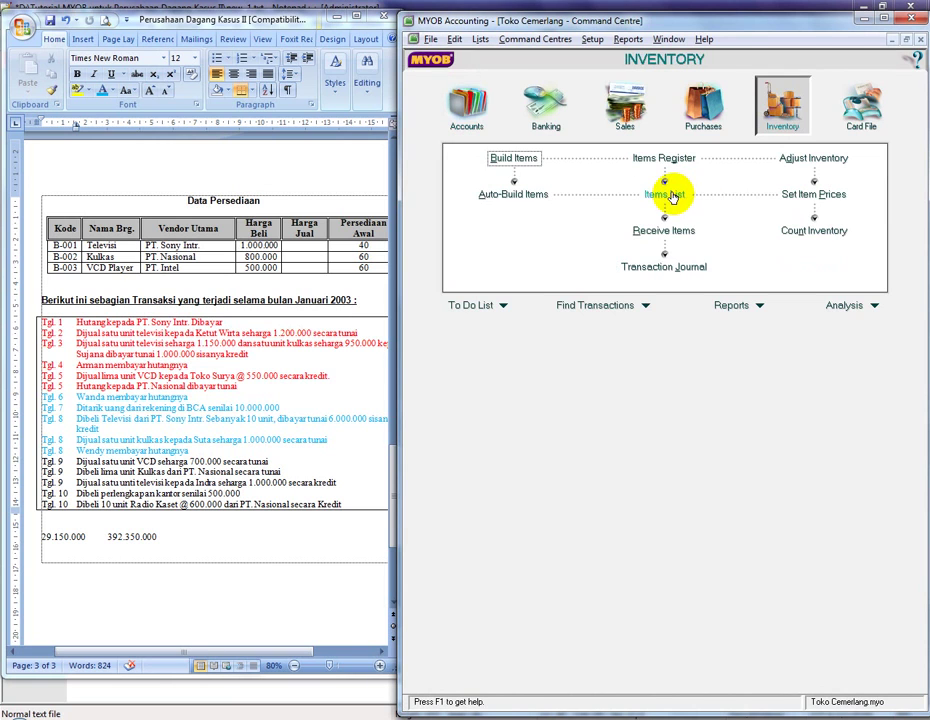
pyautogui.click(664, 193)
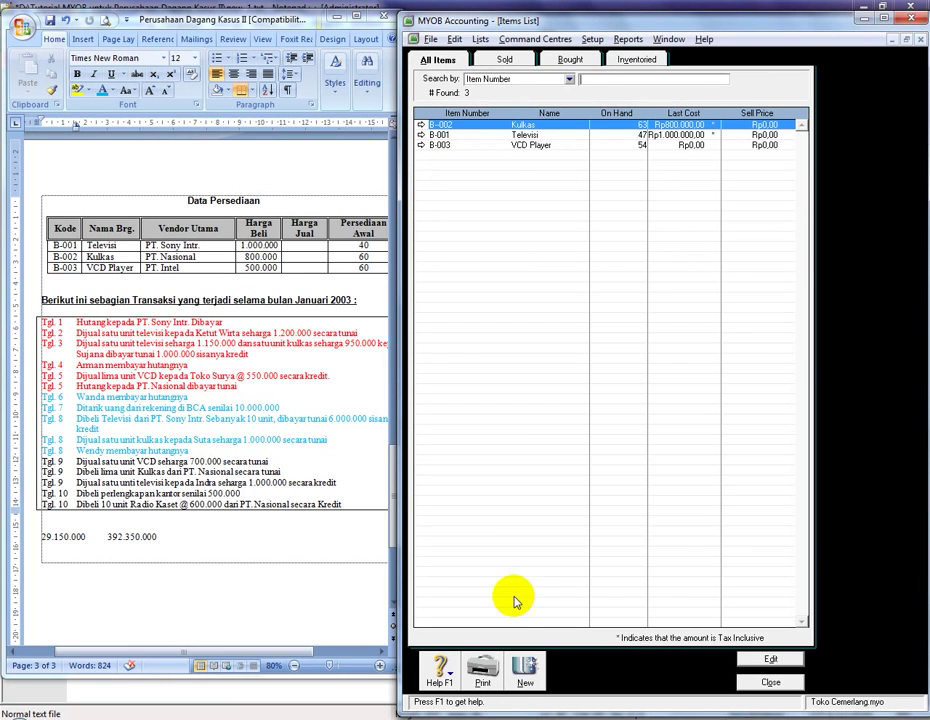
pyautogui.click(525, 668)
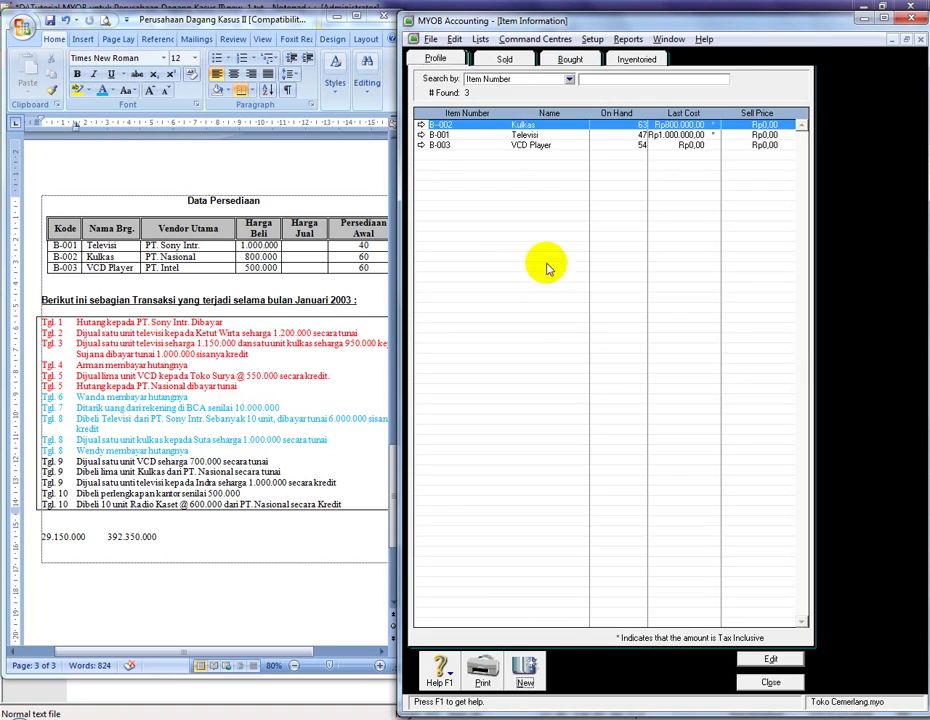
pyautogui.write('B-00')
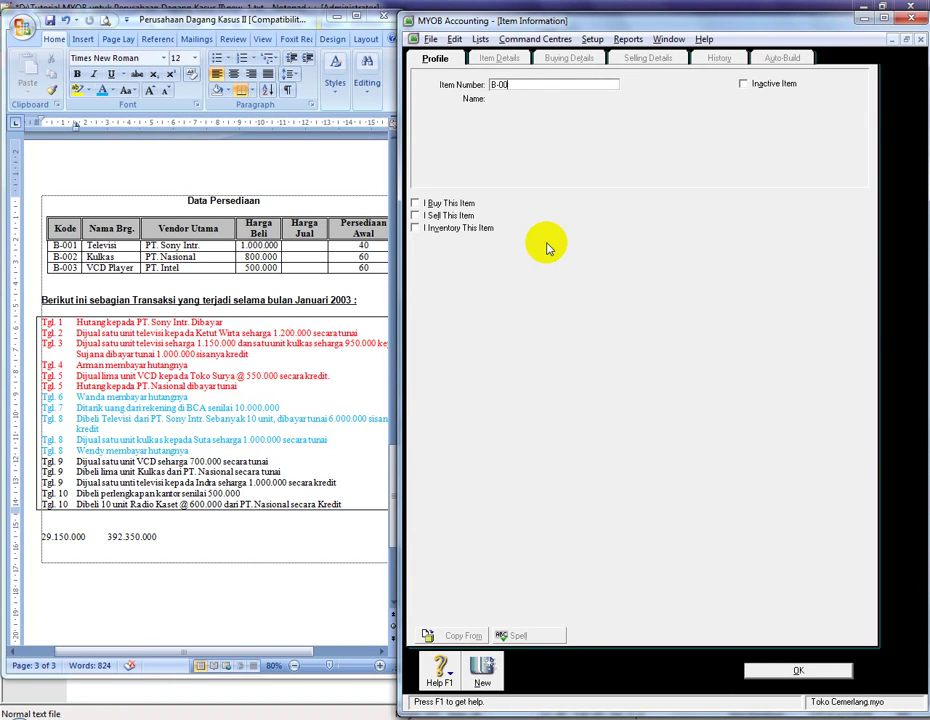
pyautogui.write('4')
pyautogui.press('Tab')
pyautogui.write('Radio Kas')
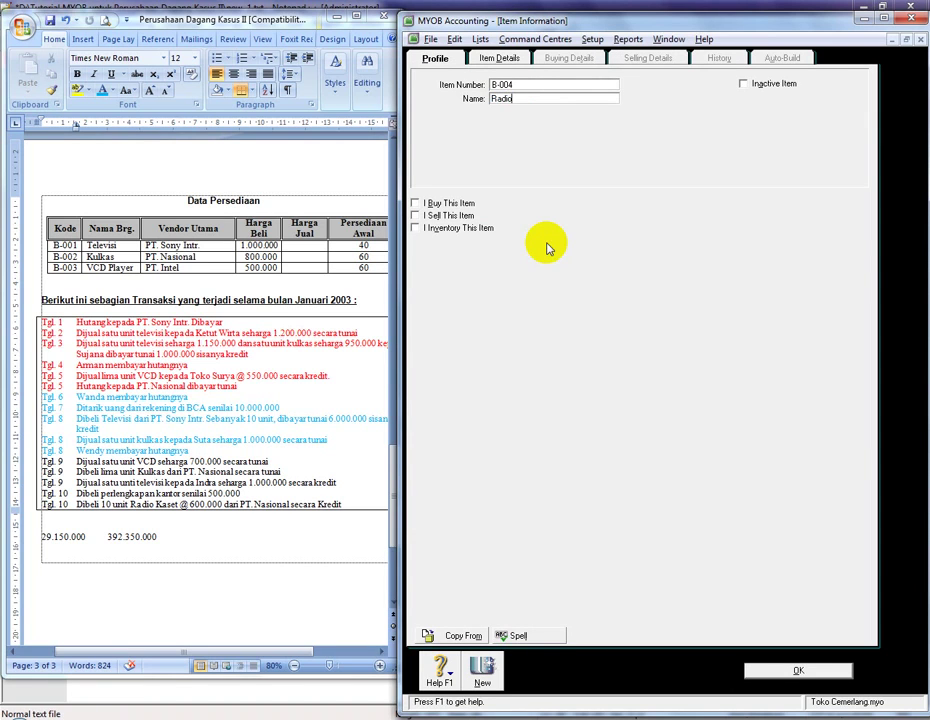
# Step: Mark item B-004 as bought, sold and inventoried
pyautogui.click(416, 203)
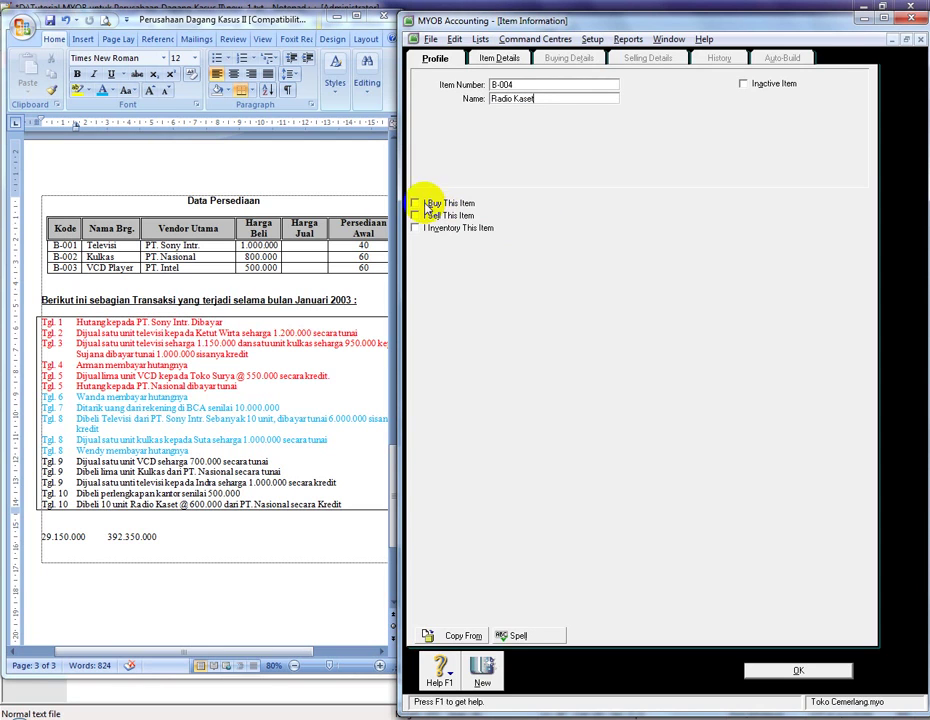
pyautogui.press('space')
pyautogui.press('Tab')
pyautogui.press('space')
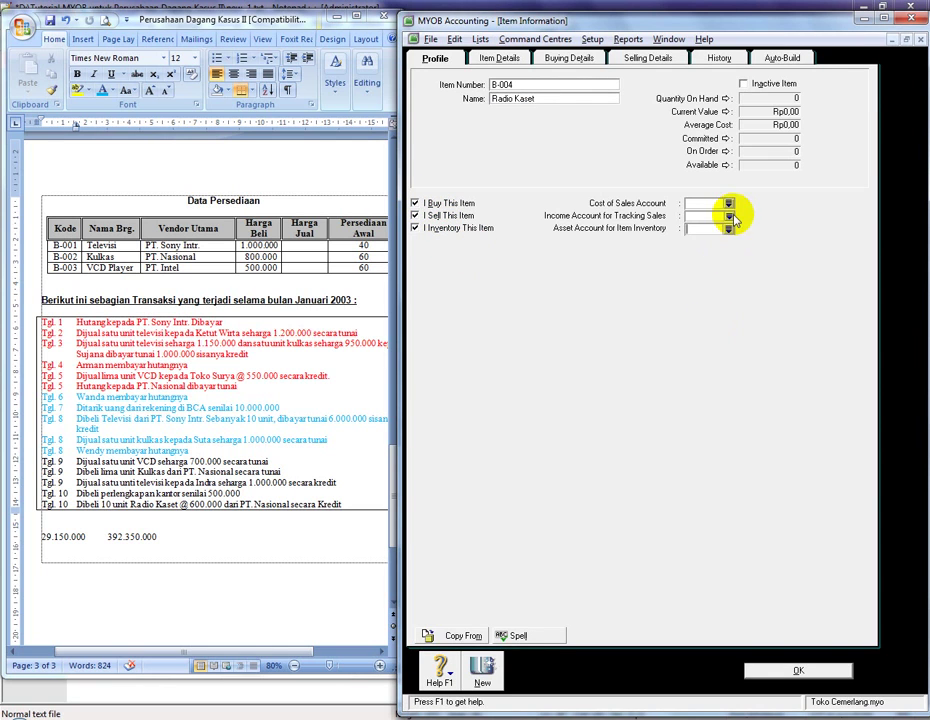
# Step: Link item B-004 to cost of sales account 5-4000, income account 4-4000 and its inventory asset account
pyautogui.click(729, 203)
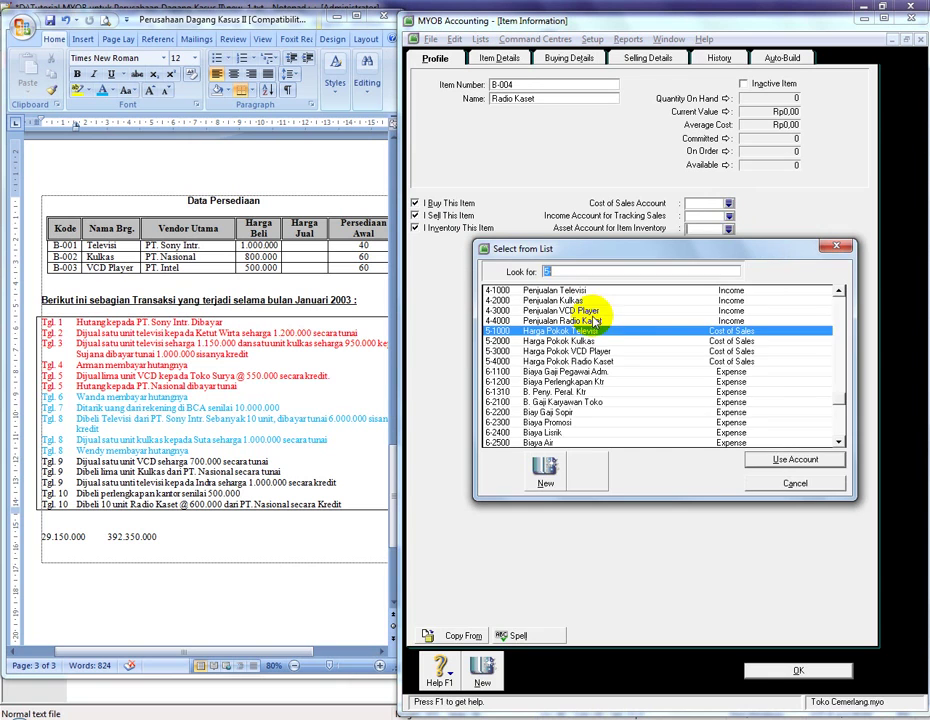
pyautogui.doubleClick(603, 362)
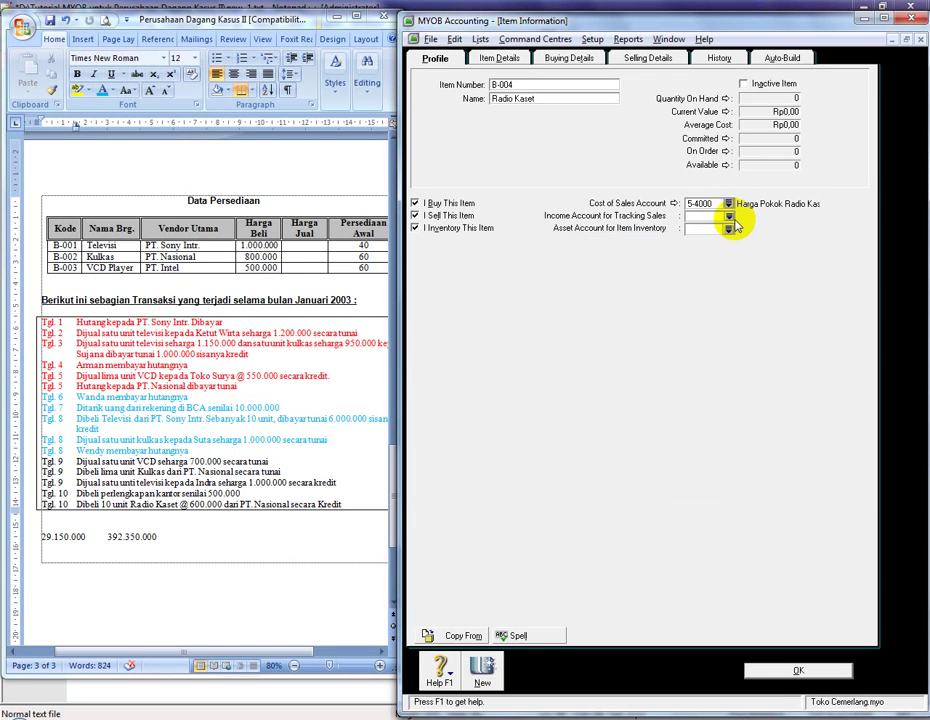
pyautogui.write('4')
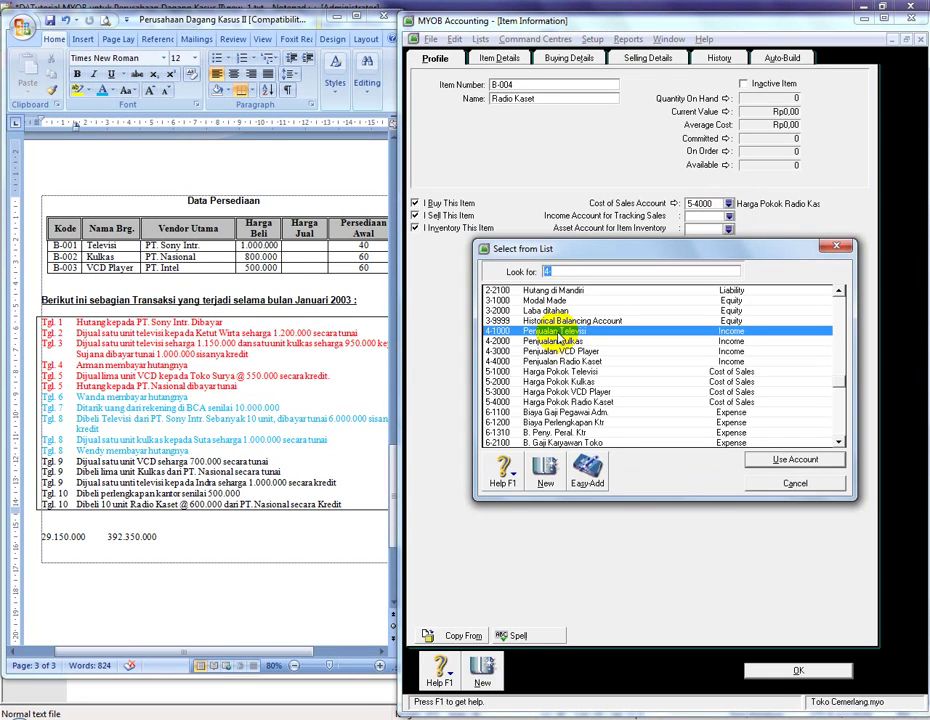
pyautogui.doubleClick(567, 361)
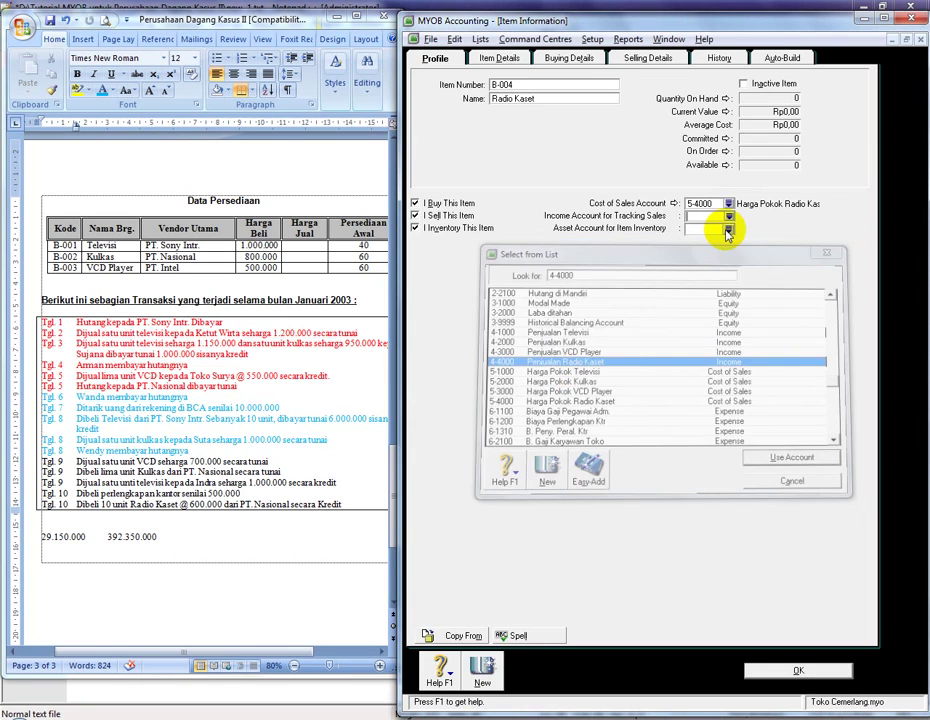
pyautogui.click(727, 229)
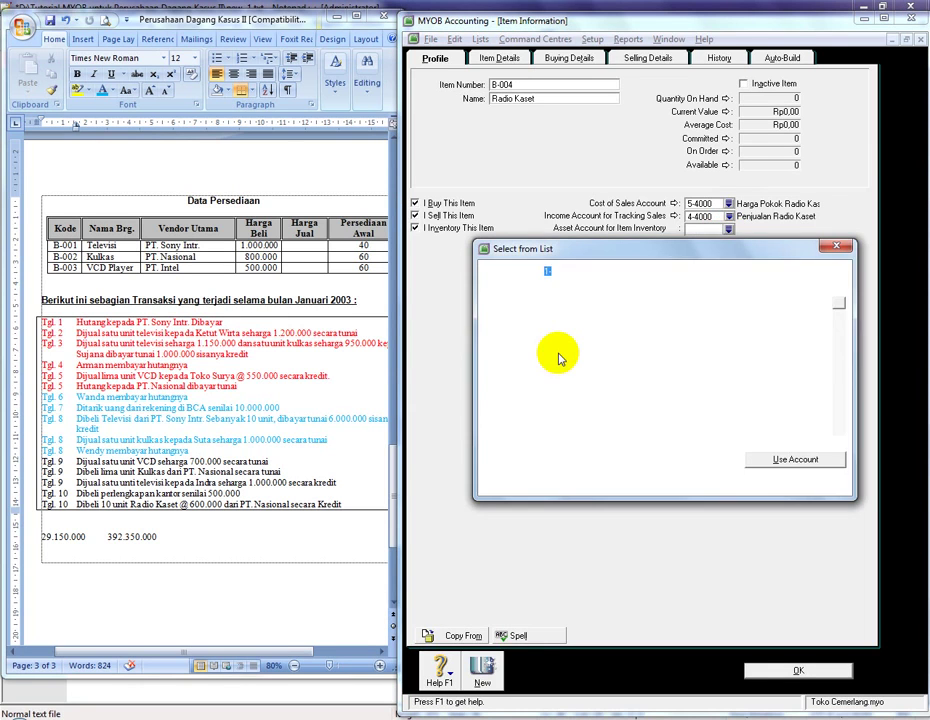
pyautogui.doubleClick(561, 351)
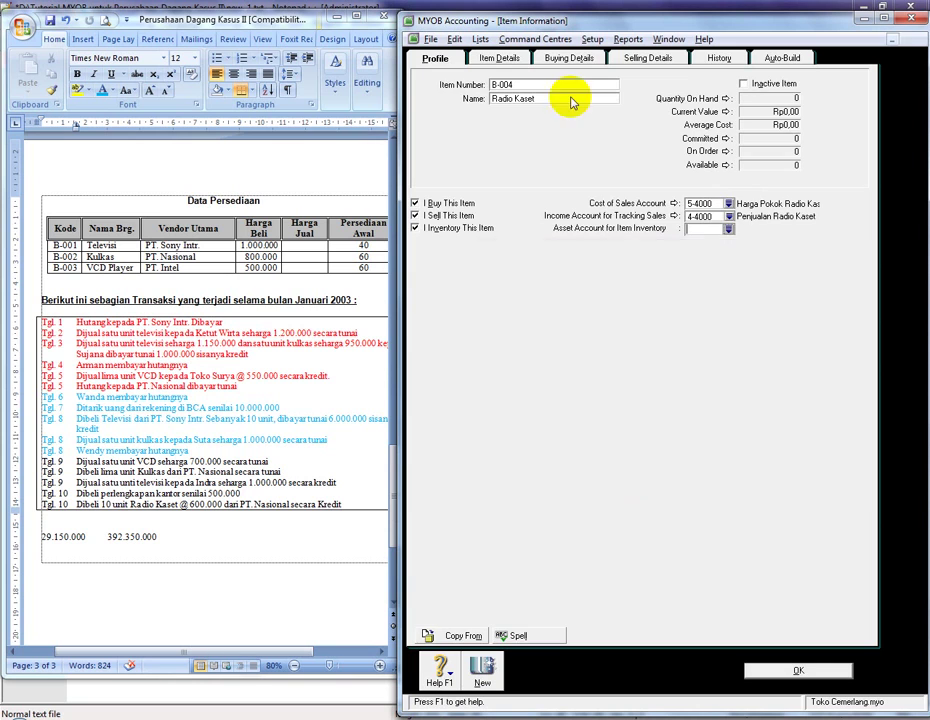
# Step: Set item B-004's standard cost to Rp600.000, buying tax code to N-T (Non-Taxable) and primary supplier to PT. Nasional
pyautogui.click(569, 60)
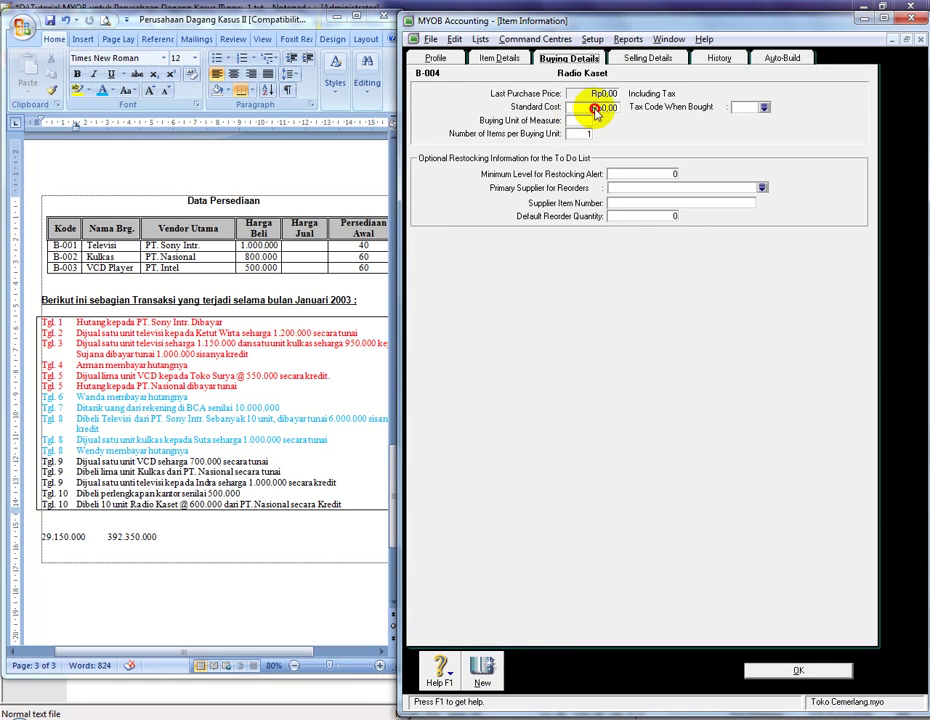
pyautogui.write('600')
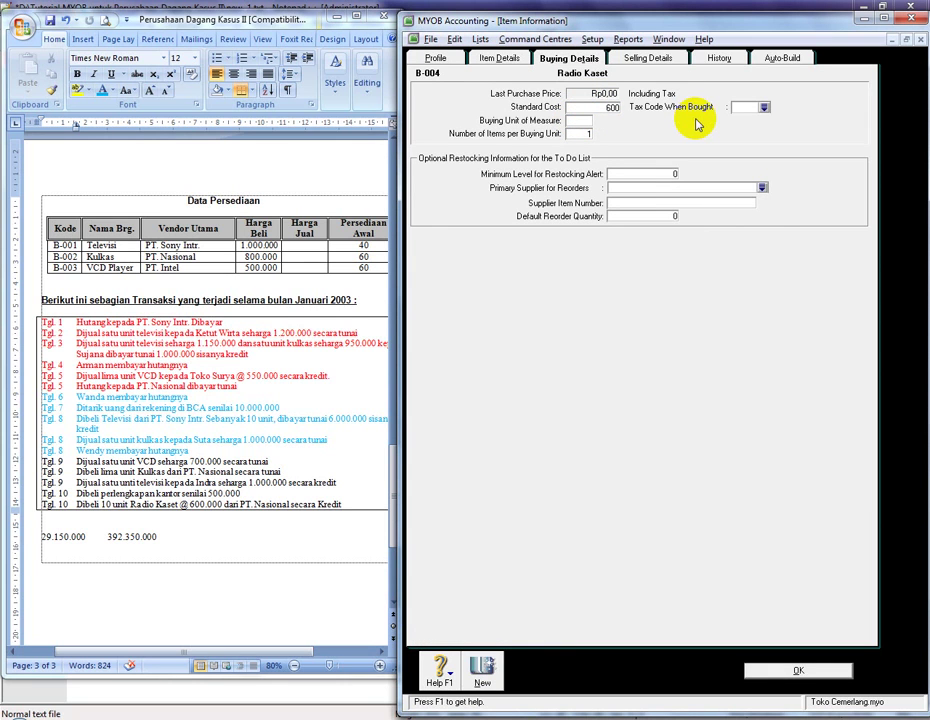
pyautogui.click(764, 107)
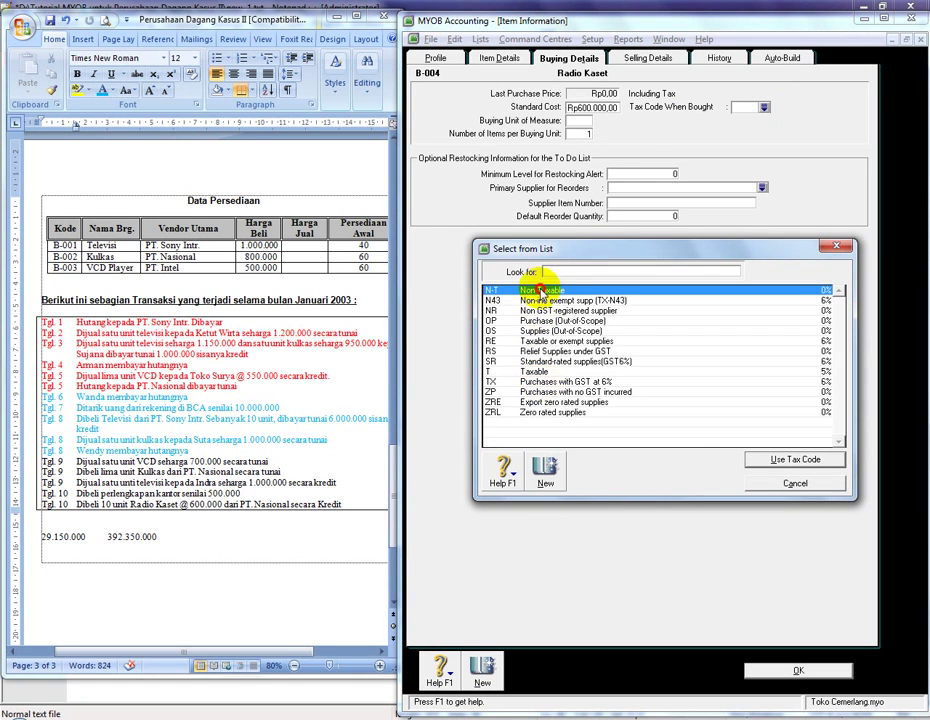
pyautogui.doubleClick(541, 292)
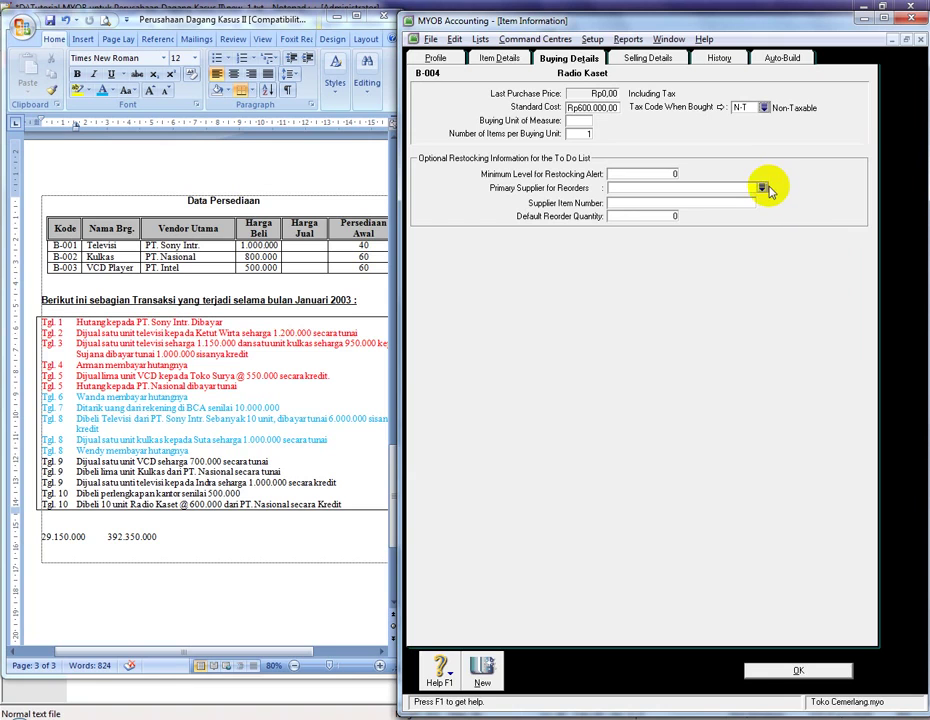
pyautogui.click(763, 188)
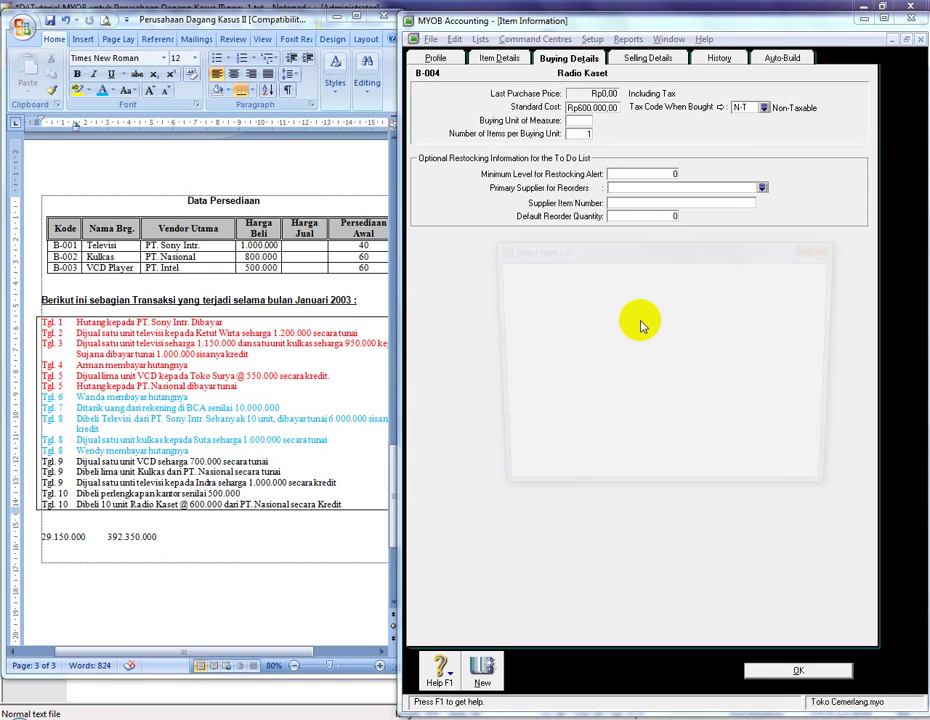
pyautogui.doubleClick(546, 302)
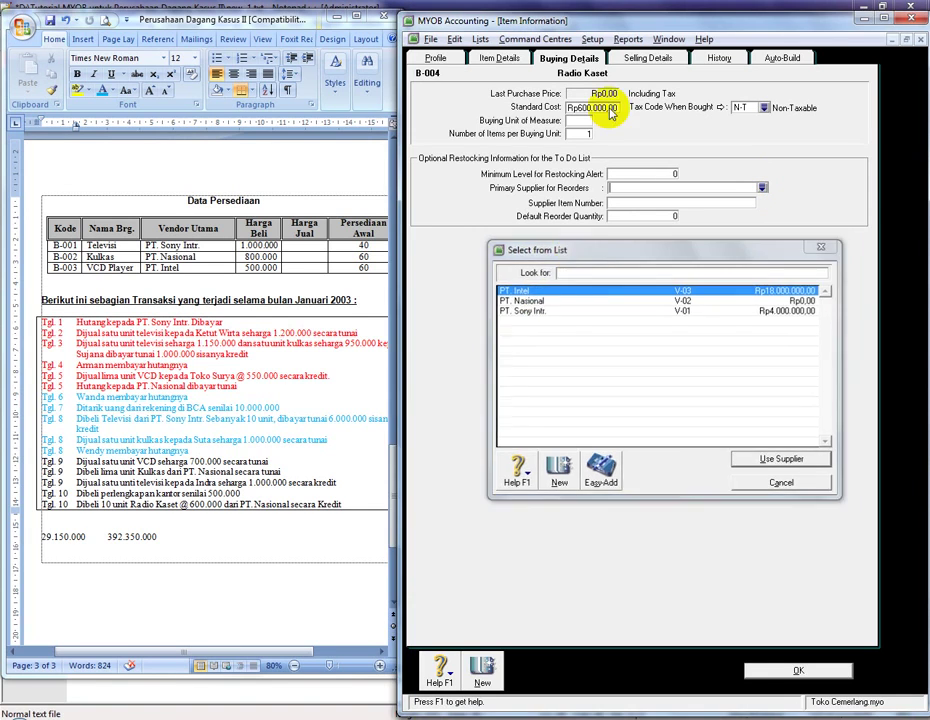
# Step: Set item B-004's tax code when sold to N-T (Non-Taxable)
pyautogui.click(640, 58)
pyautogui.click(738, 87)
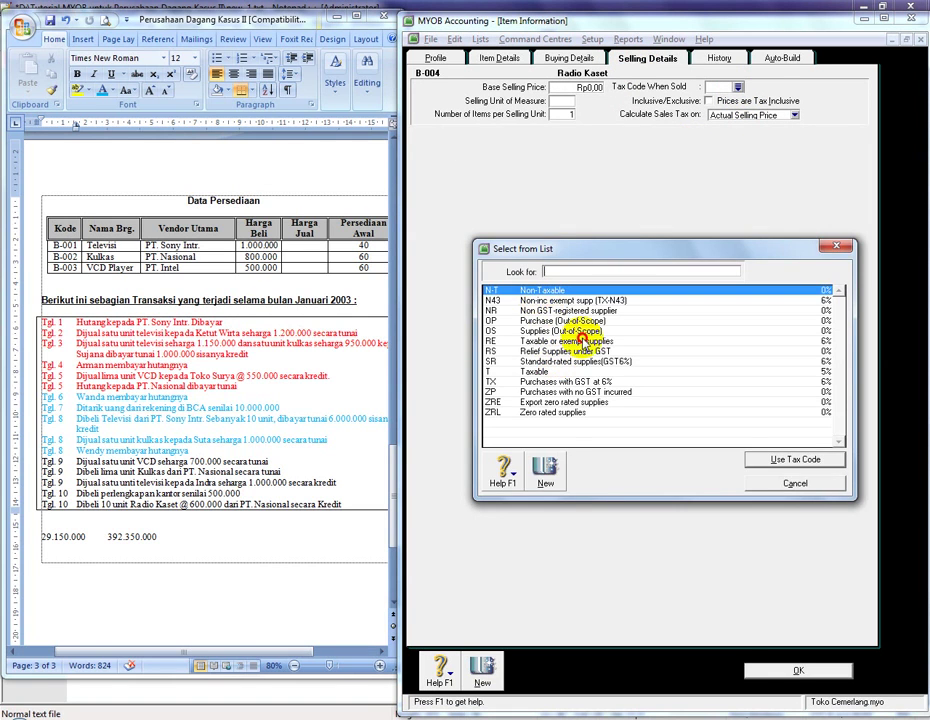
pyautogui.press('Return')
# Step: Save item B-004, ignoring the spelling check, and close the items list
pyautogui.click(760, 671)
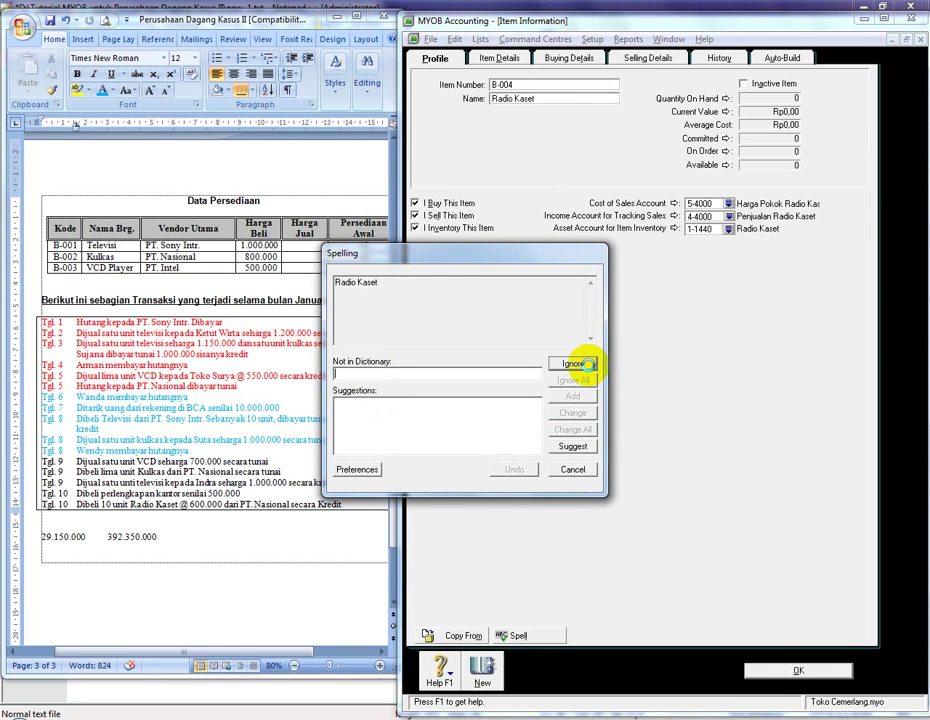
pyautogui.click(583, 364)
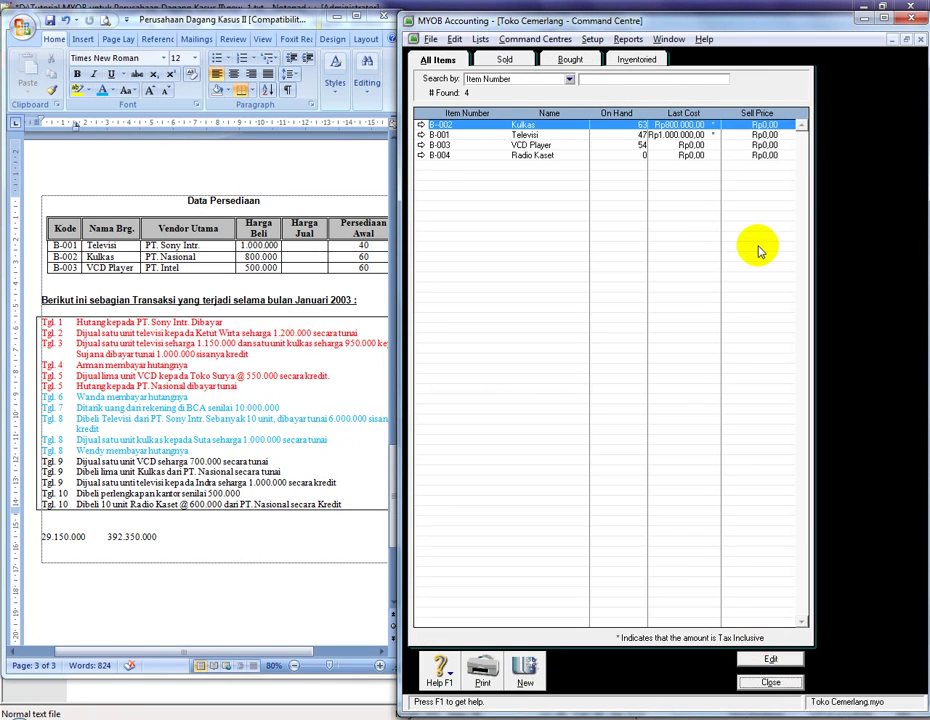
pyautogui.press('Escape')
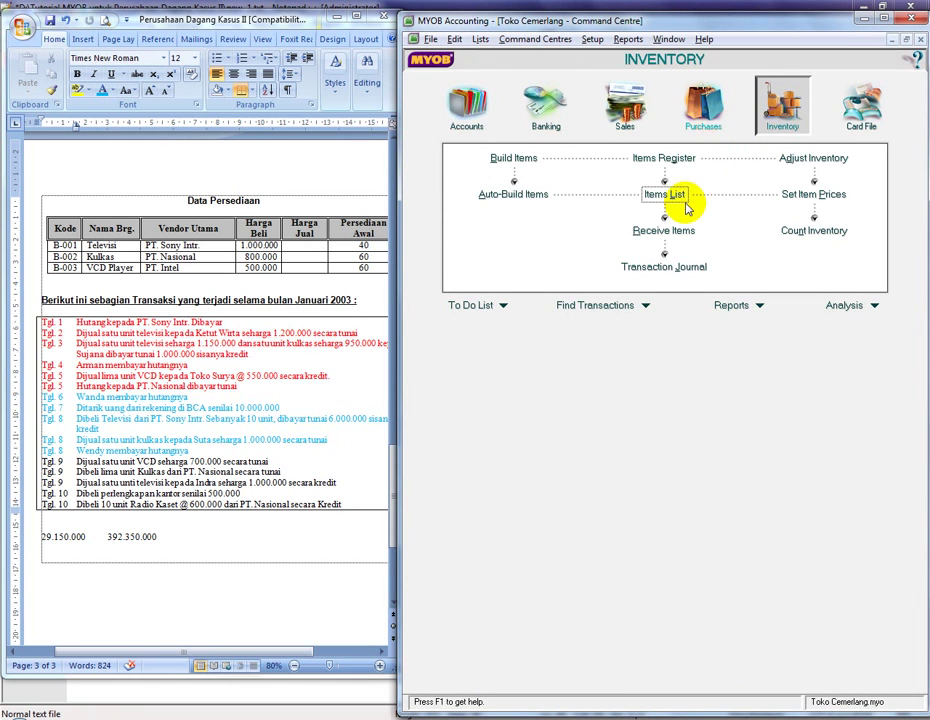
# Step: Start a new item purchase bill with PT. Nasional as the supplier
pyautogui.click(703, 105)
pyautogui.click(663, 194)
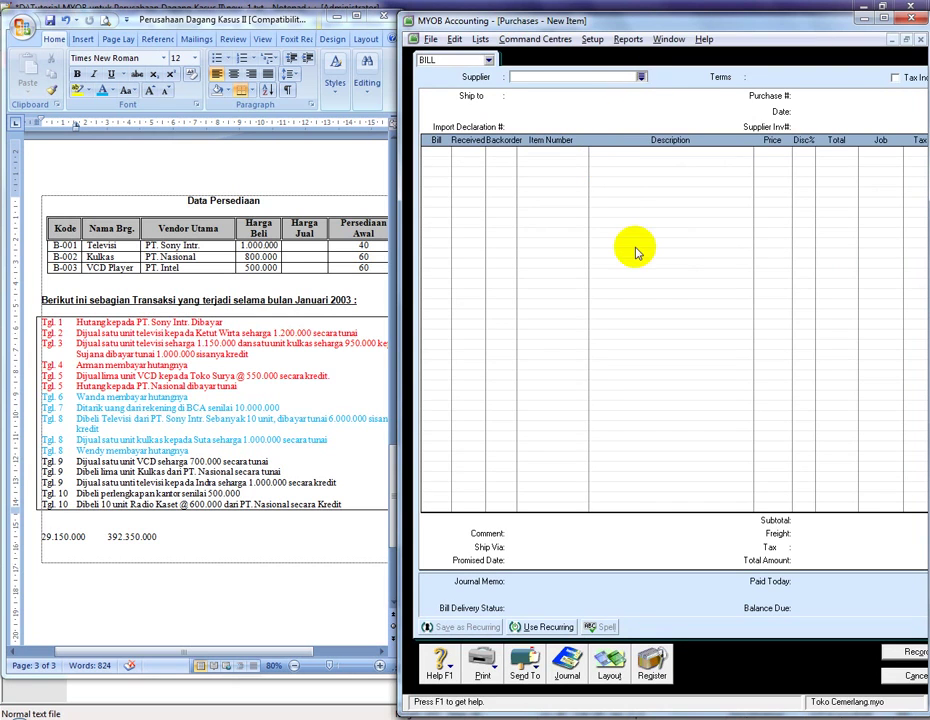
pyautogui.click(636, 252)
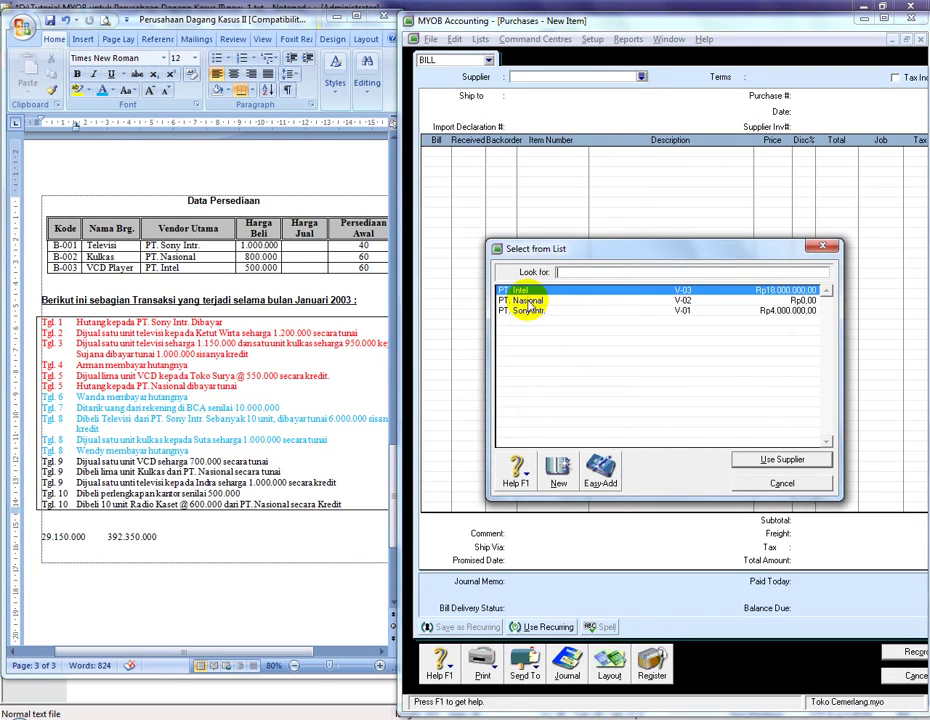
pyautogui.press('Escape')
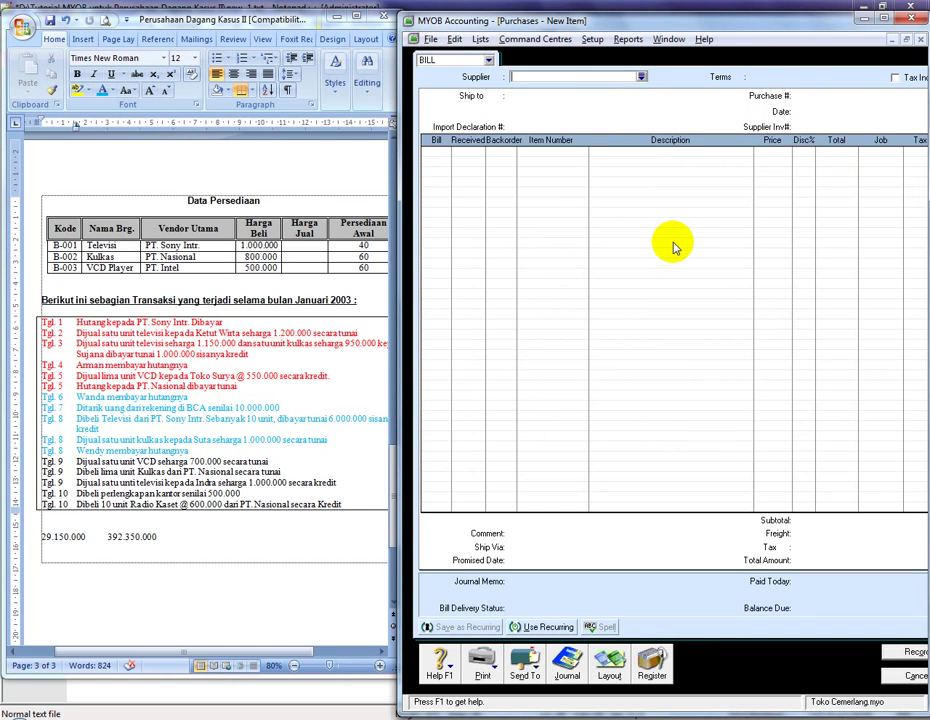
pyautogui.write('PT. Nasional')
pyautogui.press('Tab')
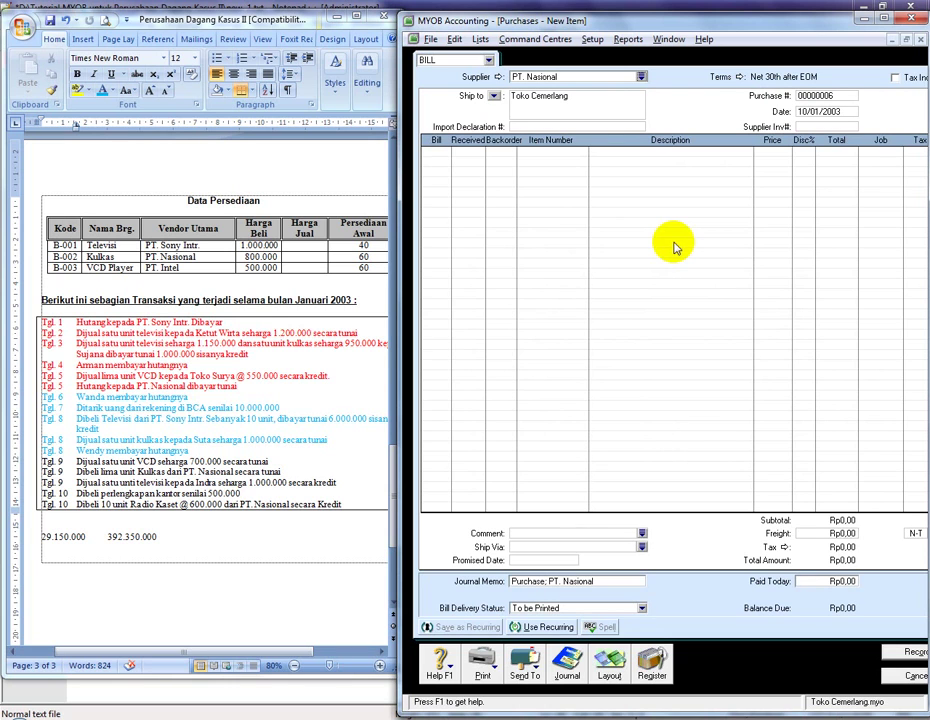
# Step: Enter a bill line for 10 units of item B-004 Radio Kaset at a price of 600000 each
pyautogui.click(436, 151)
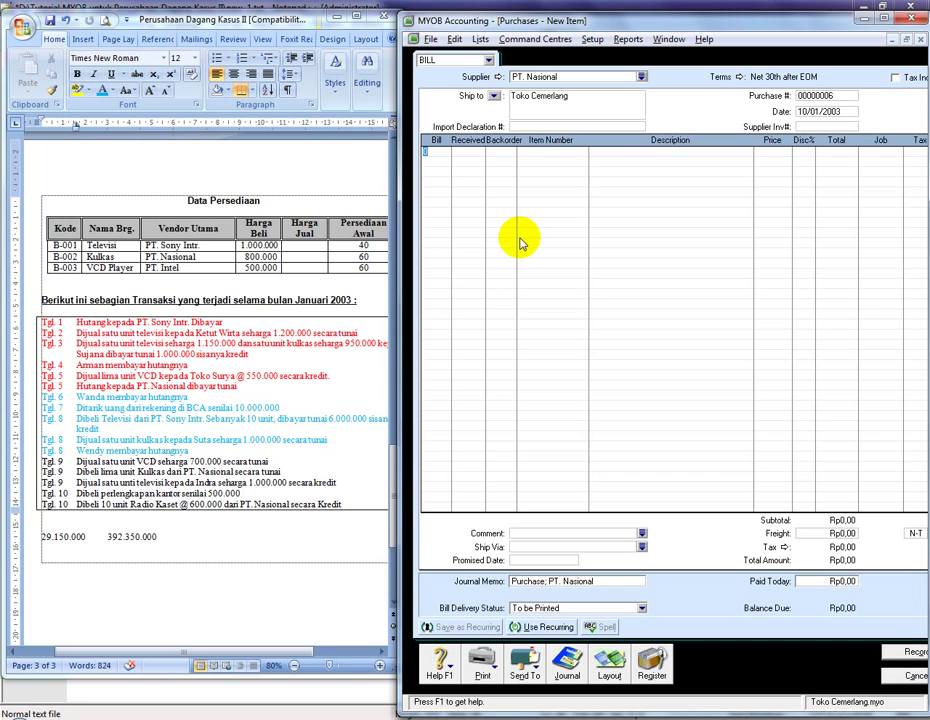
pyautogui.write('10')
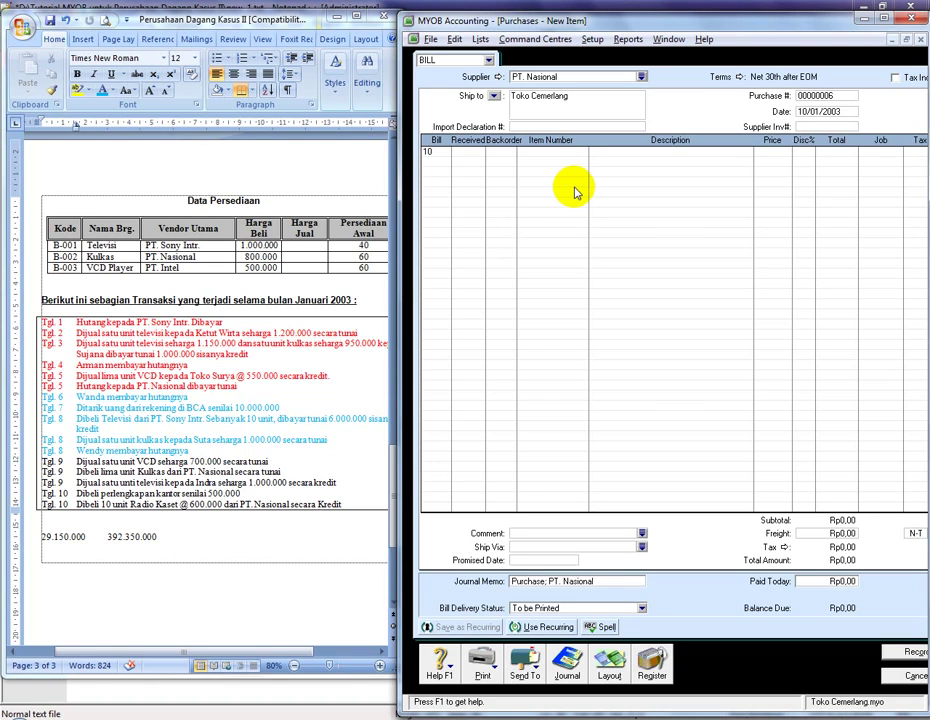
pyautogui.press('Tab')
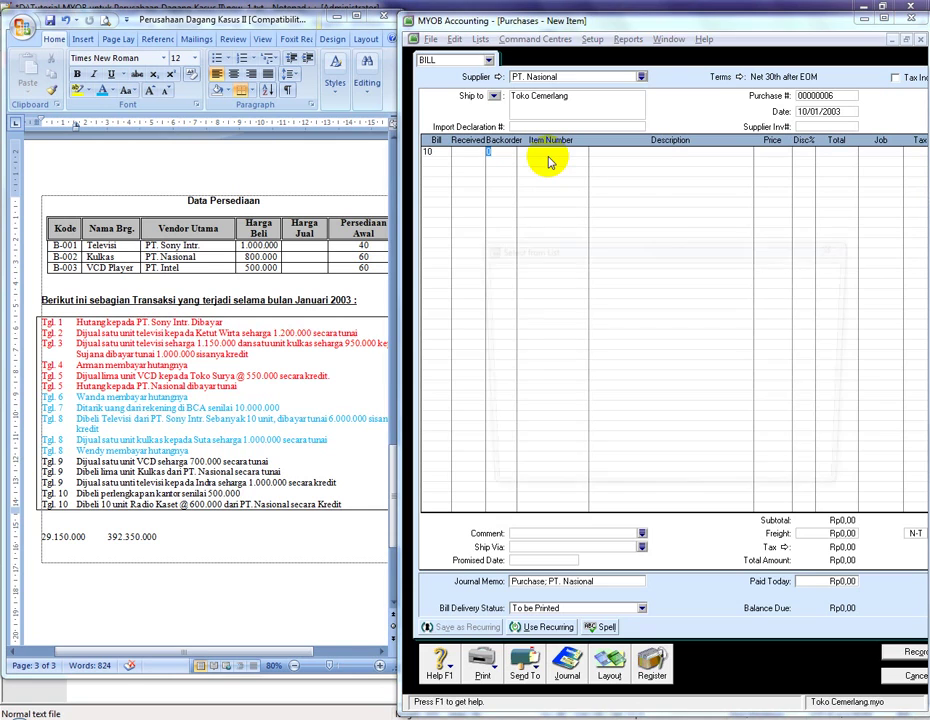
pyautogui.press('Tab')
pyautogui.press('Escape')
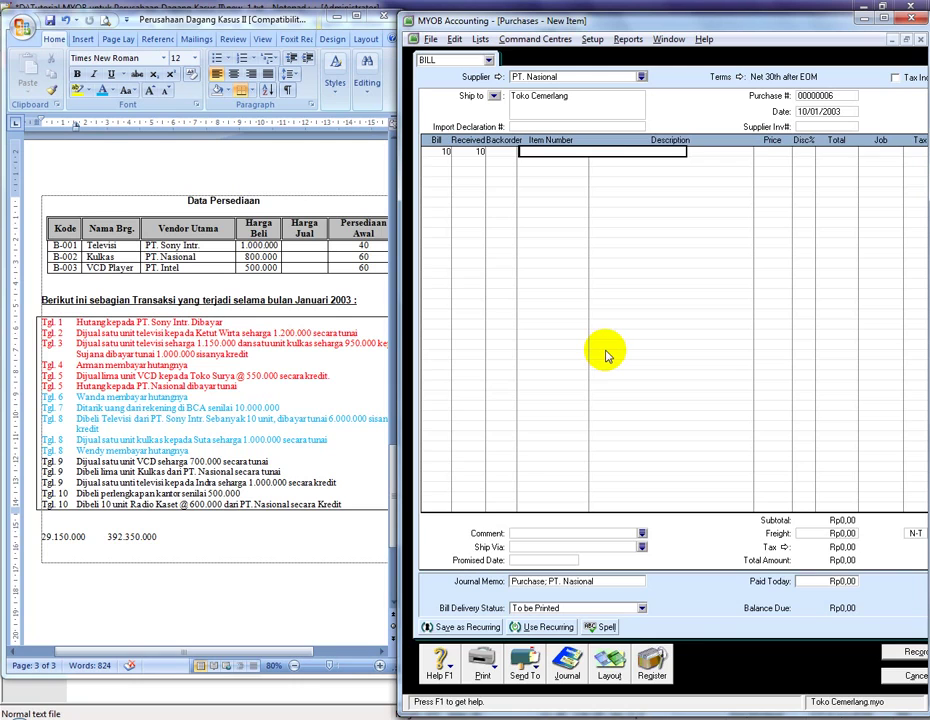
pyautogui.write('Radio Kaset')
pyautogui.press('Tab')
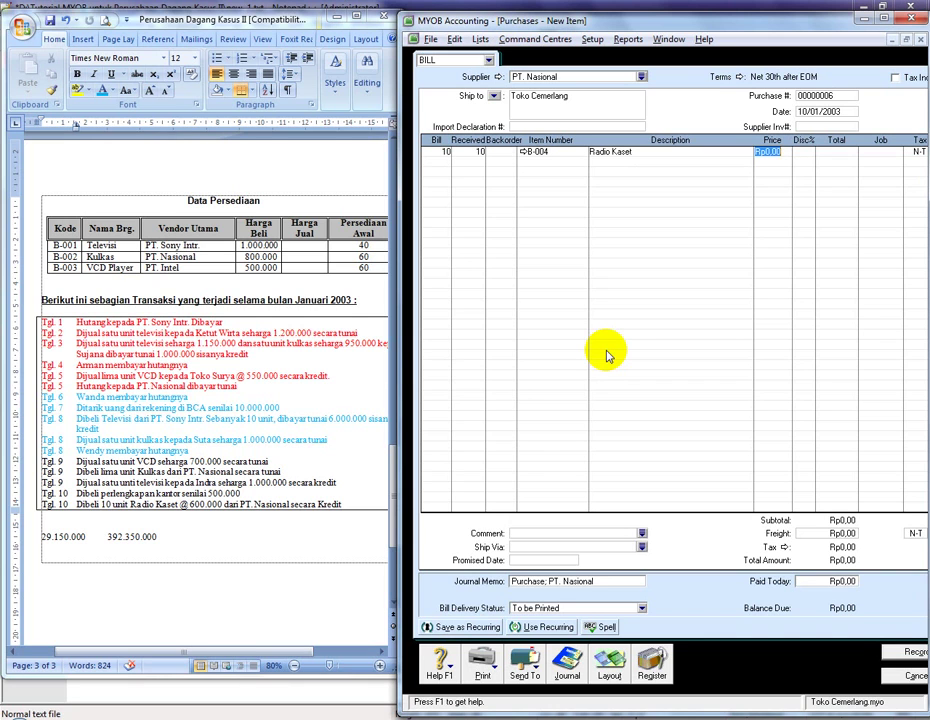
pyautogui.write('600000')
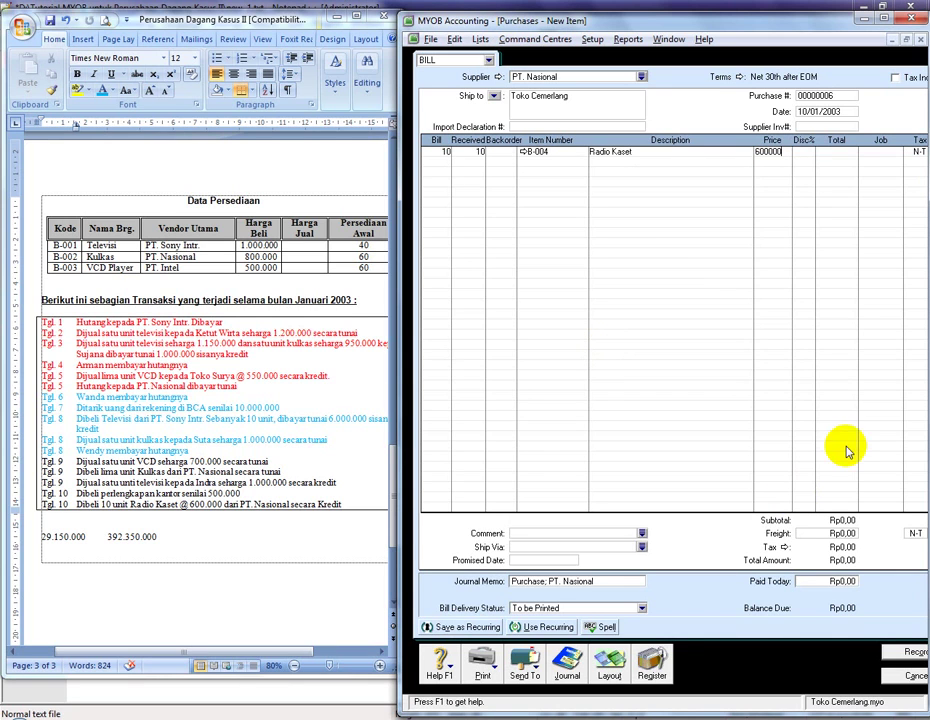
pyautogui.press('Tab')
# Step: Record the Radio Kaset purchase bill, ignoring the spelling check, and close the purchase window
pyautogui.click(907, 652)
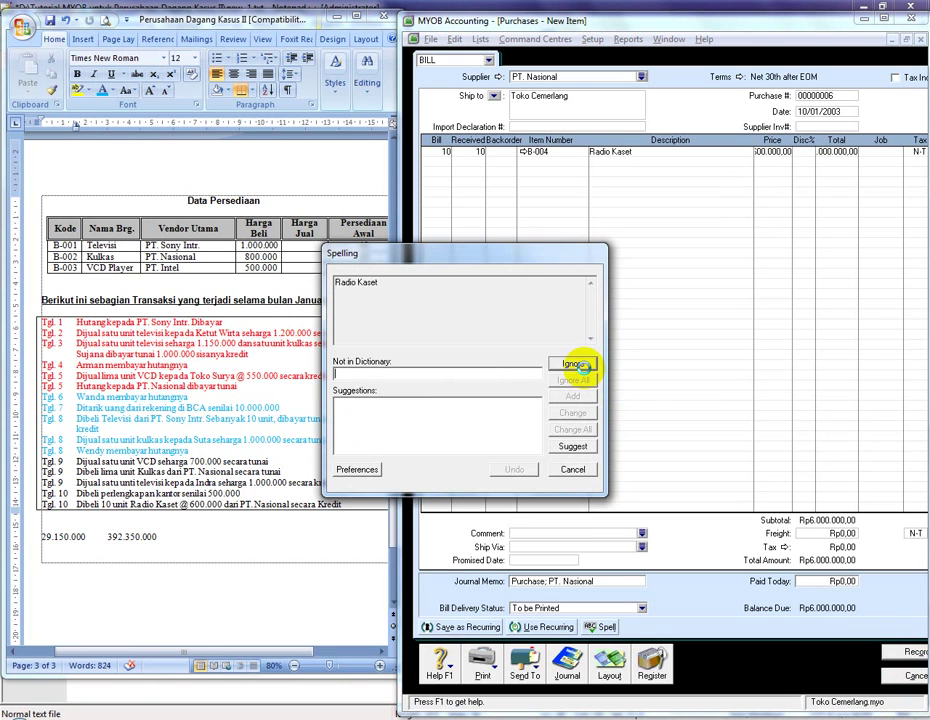
pyautogui.click(575, 364)
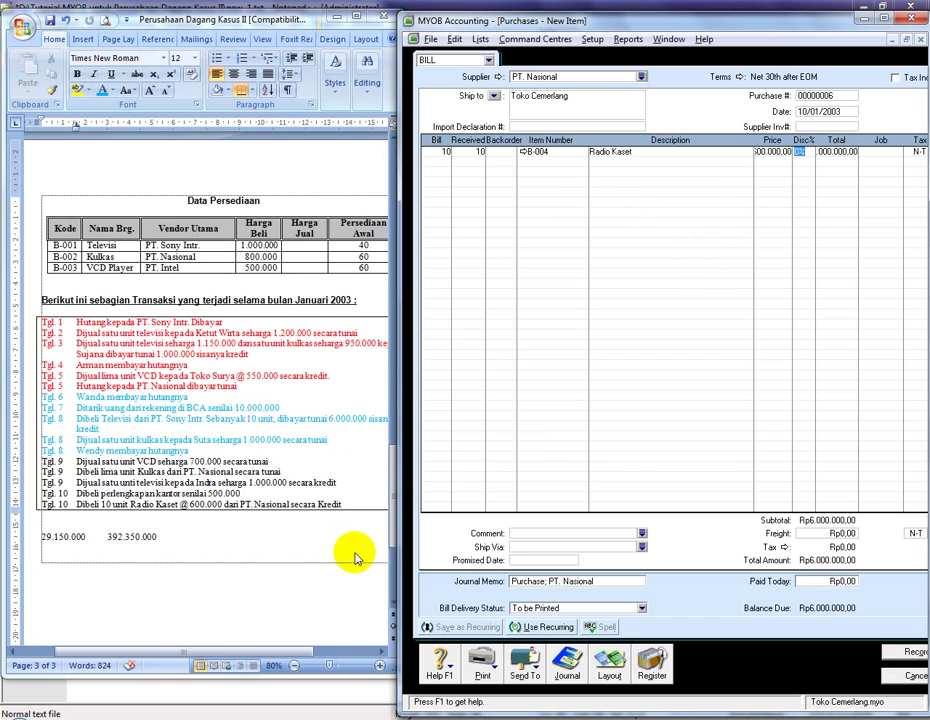
pyautogui.click(125, 705)
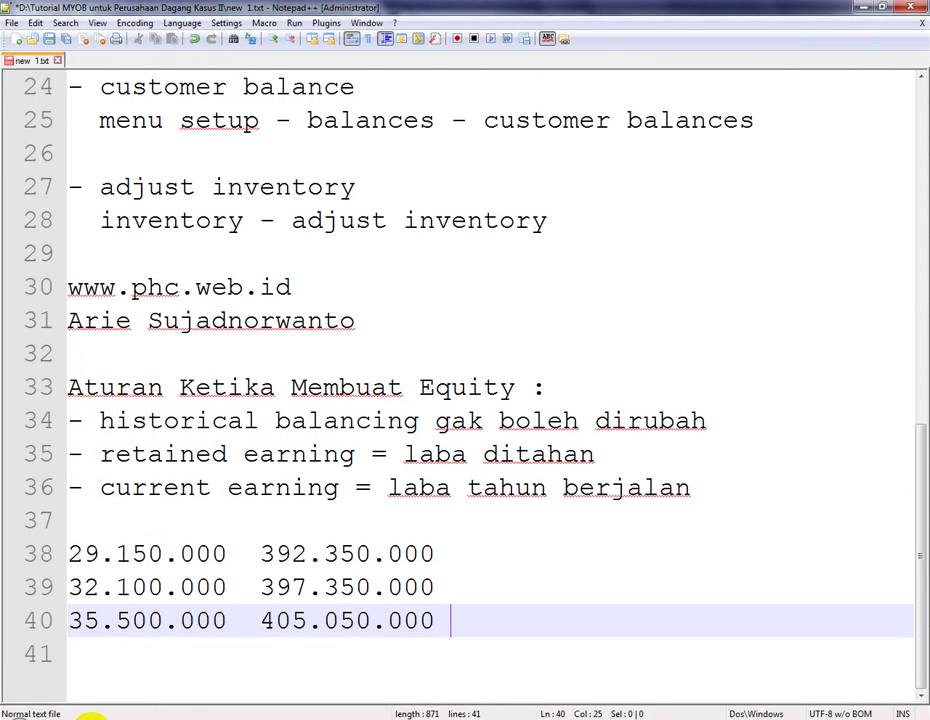
pyautogui.click(858, 11)
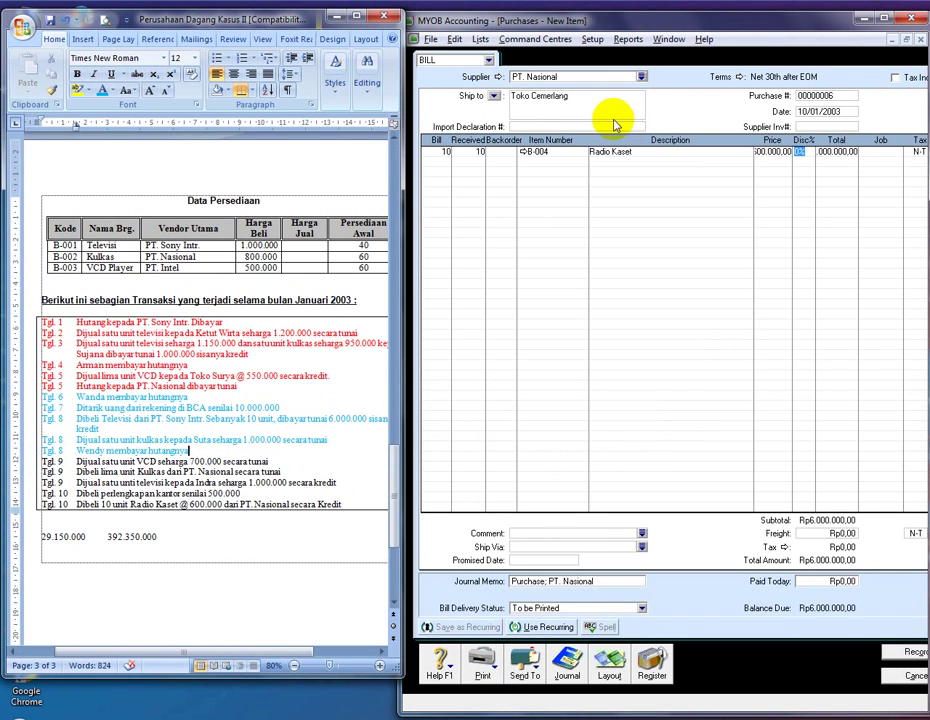
pyautogui.click(908, 654)
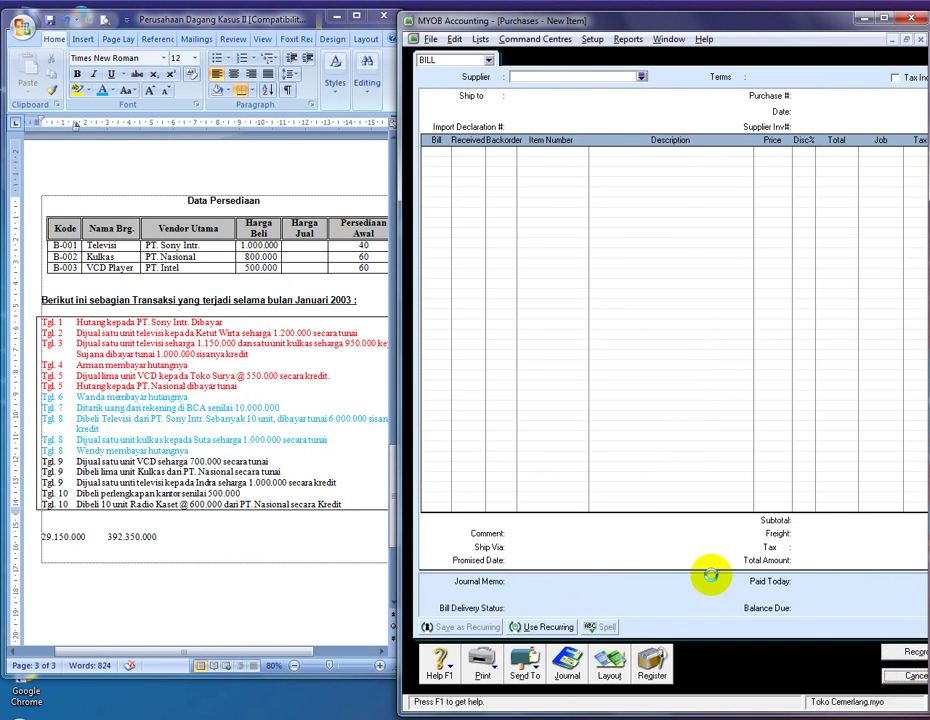
pyautogui.press('Escape')
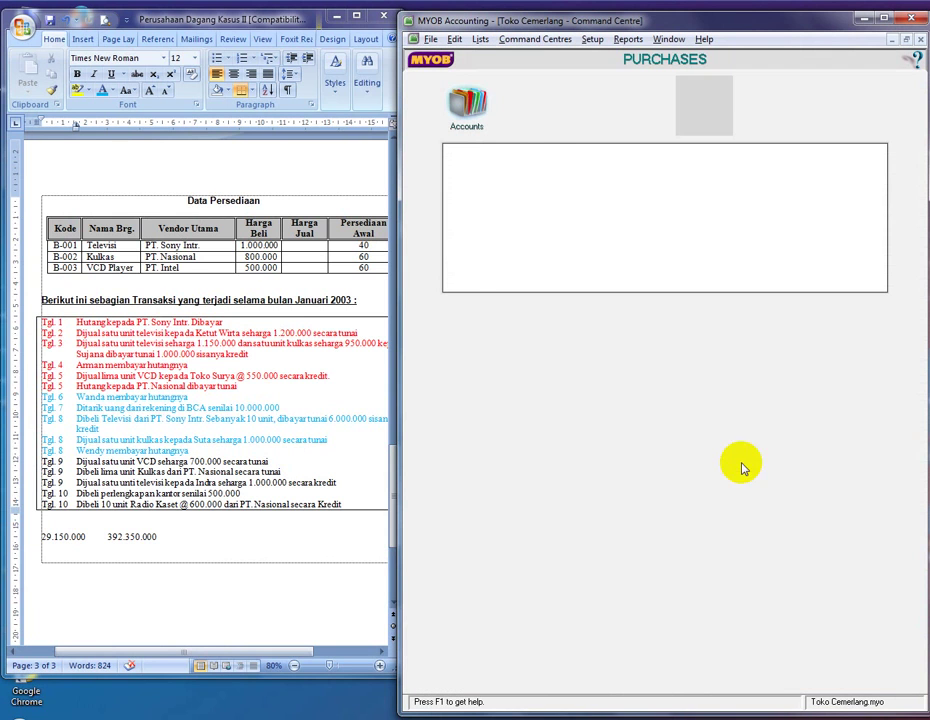
# Step: Display the Trial Balance report for January 2003 to check the debit and credit totals
pyautogui.click(760, 306)
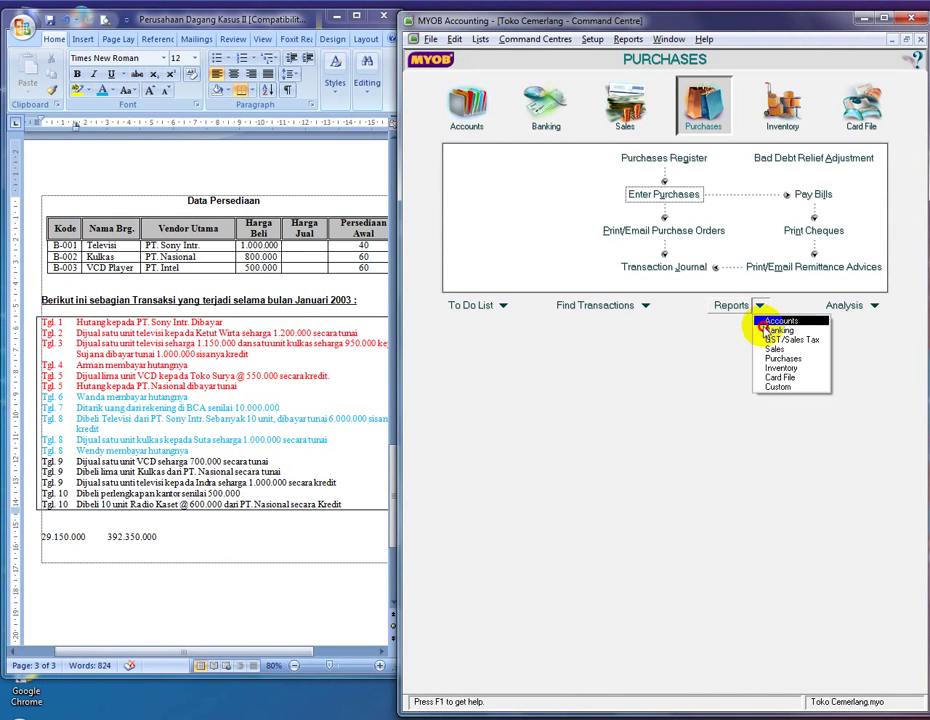
pyautogui.click(775, 320)
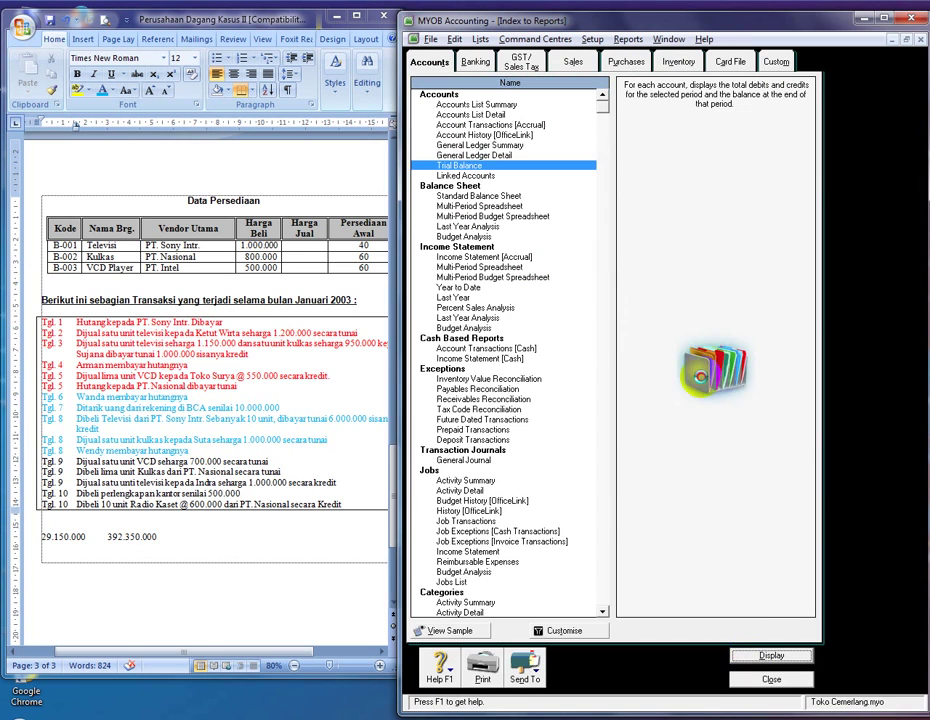
pyautogui.click(742, 652)
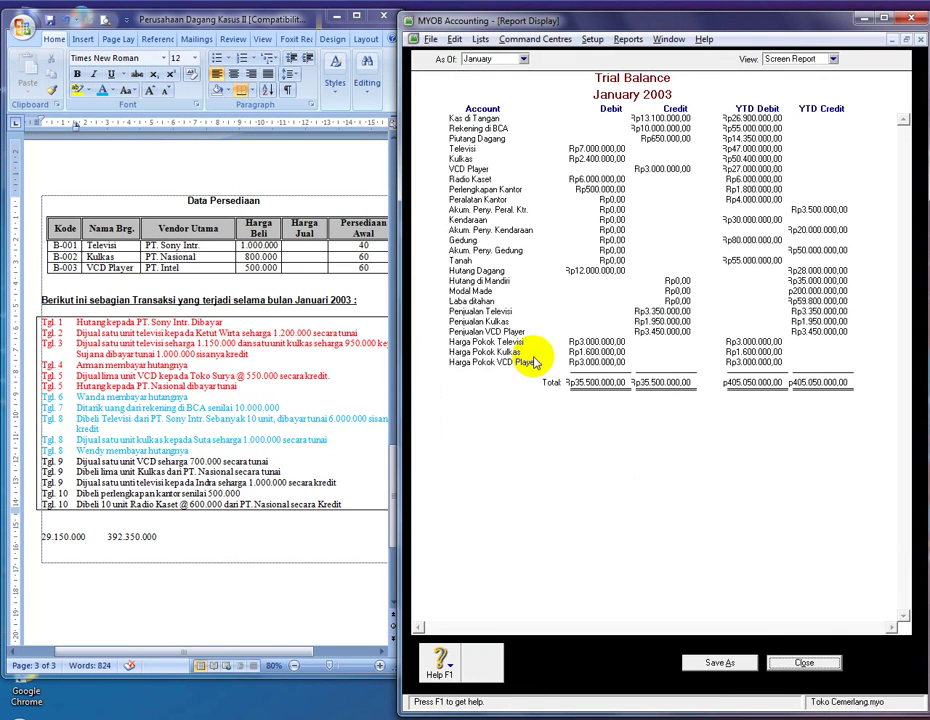